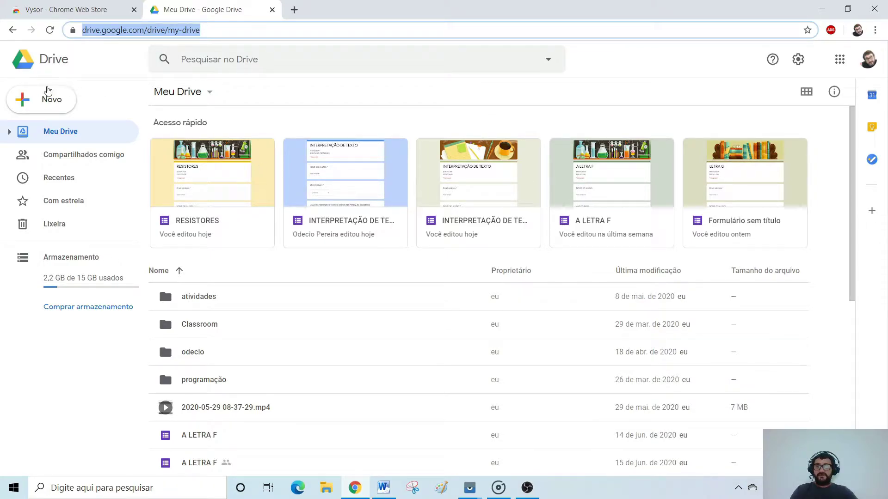
From Google Drive's Novo > Mais menu, create a blank Google Form.
{"action": "left_click", "coordinate": [29, 95]}
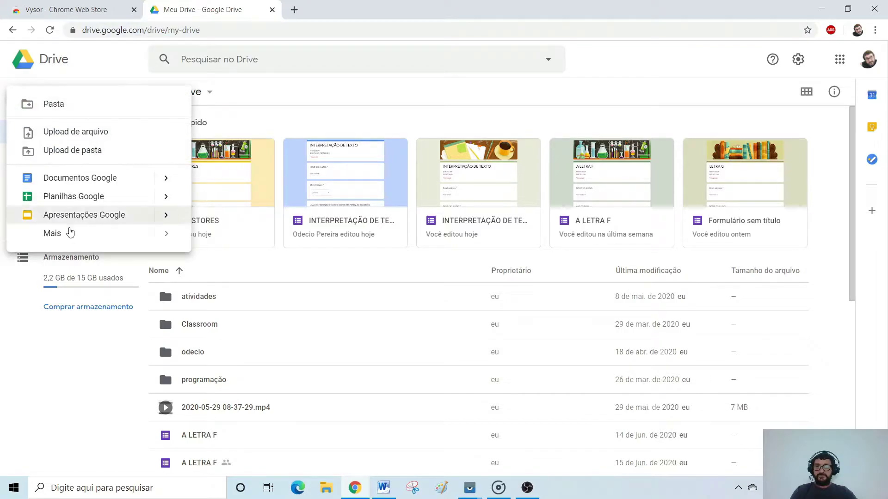
{"action": "mouse_move", "coordinate": [70, 236]}
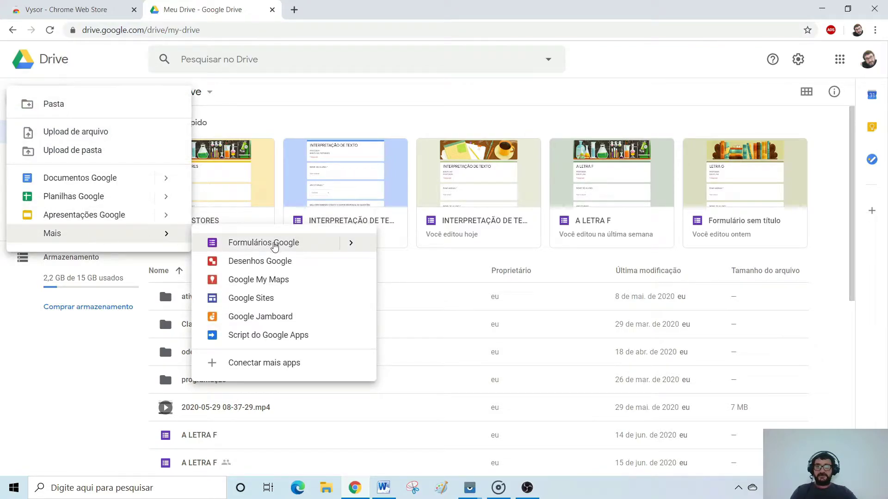
{"action": "left_click", "coordinate": [275, 246]}
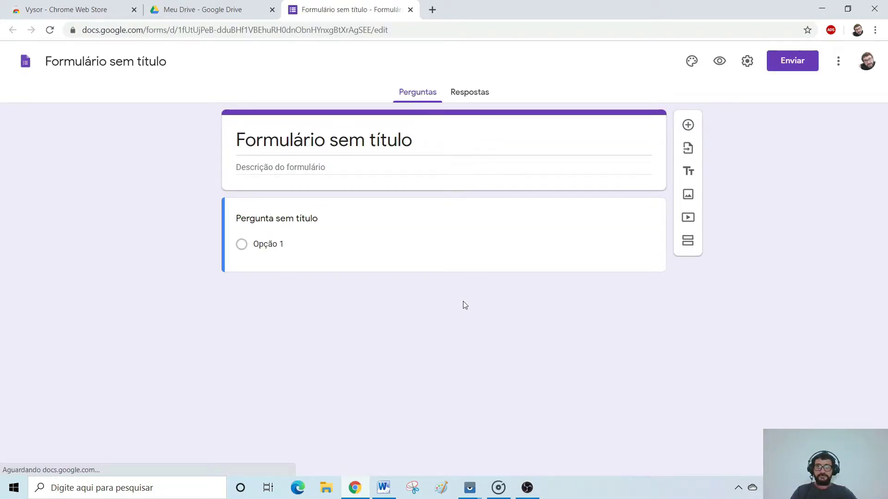
Title the form 'CORONA VÍRUS', fixing the mistyped last letter.
{"action": "left_click", "coordinate": [340, 143]}
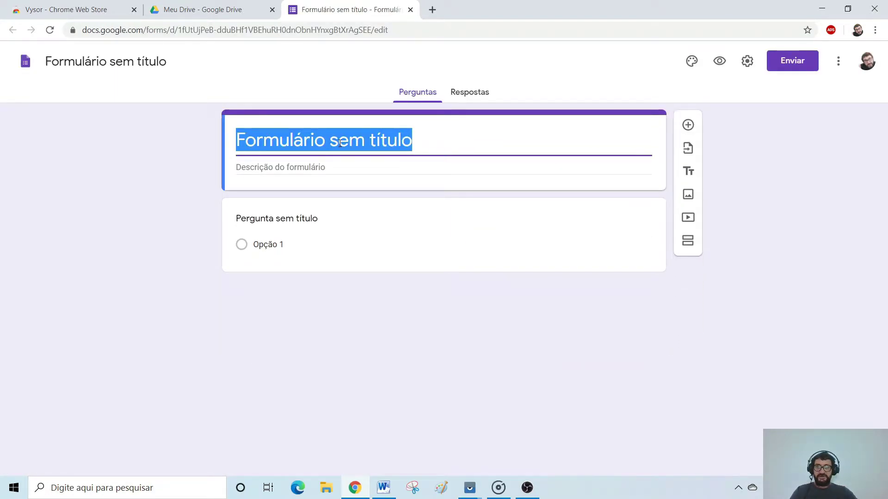
{"action": "type", "text": "CO"}
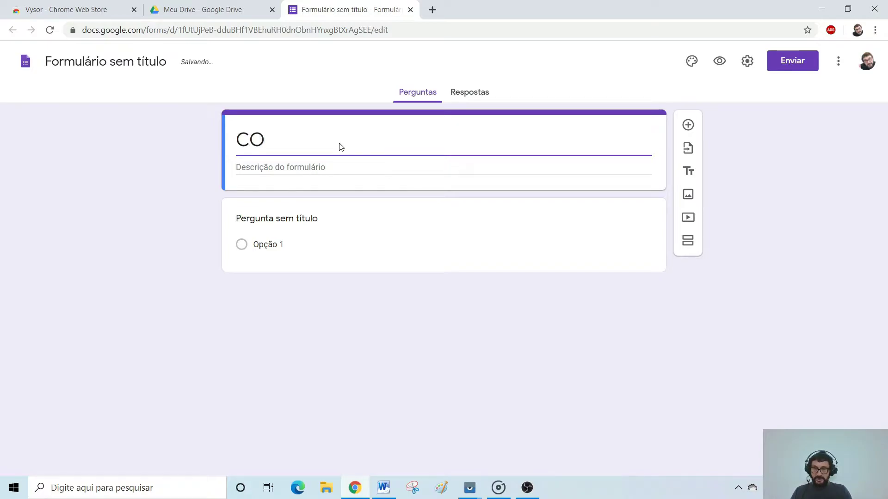
{"action": "type", "text": "RON"}
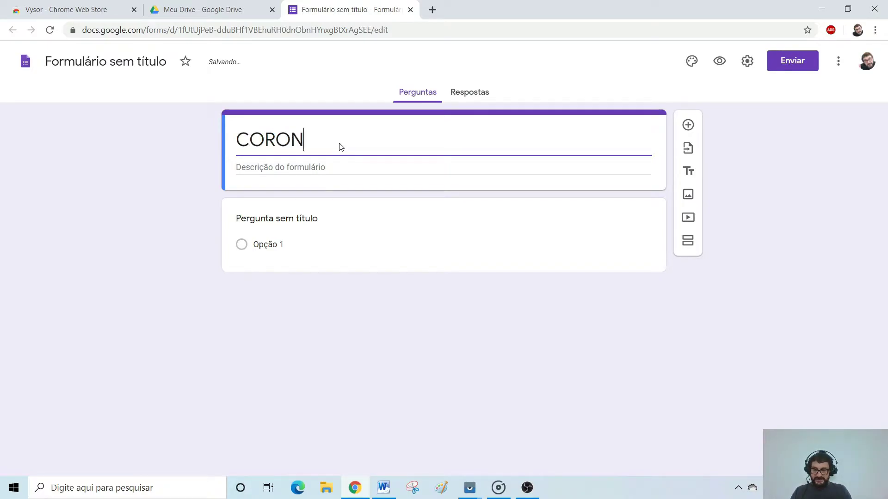
{"action": "type", "text": "A VÍRUA"}
{"action": "key", "text": "BackSpace"}
{"action": "type", "text": "S"}
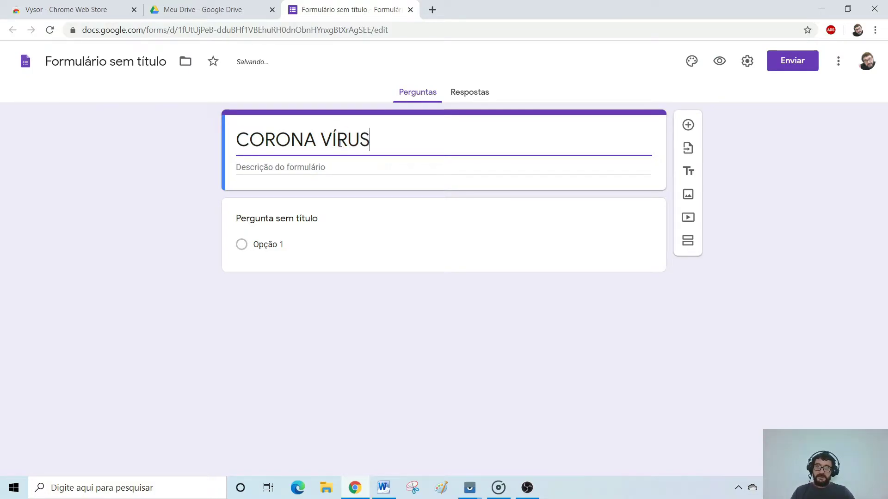
Write the description with two lines: 'DISCIPLINA:' and 'PROFESSOR:'.
{"action": "left_click", "coordinate": [318, 167]}
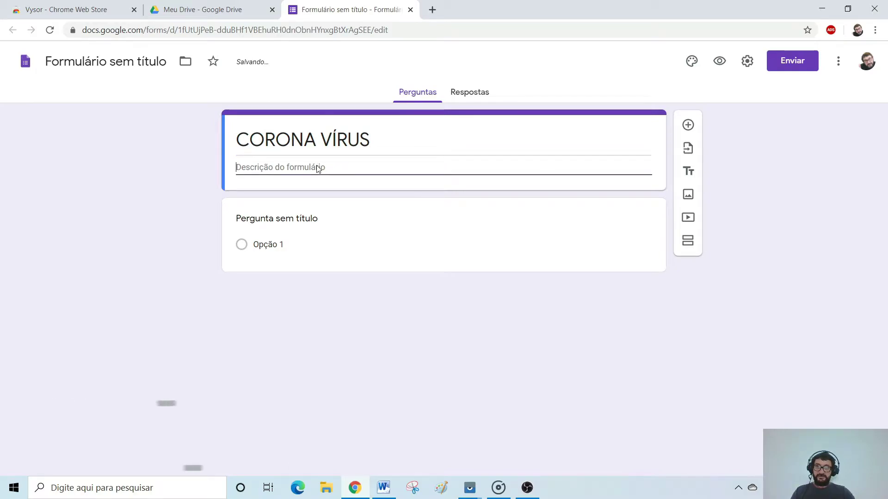
{"action": "type", "text": "DI"}
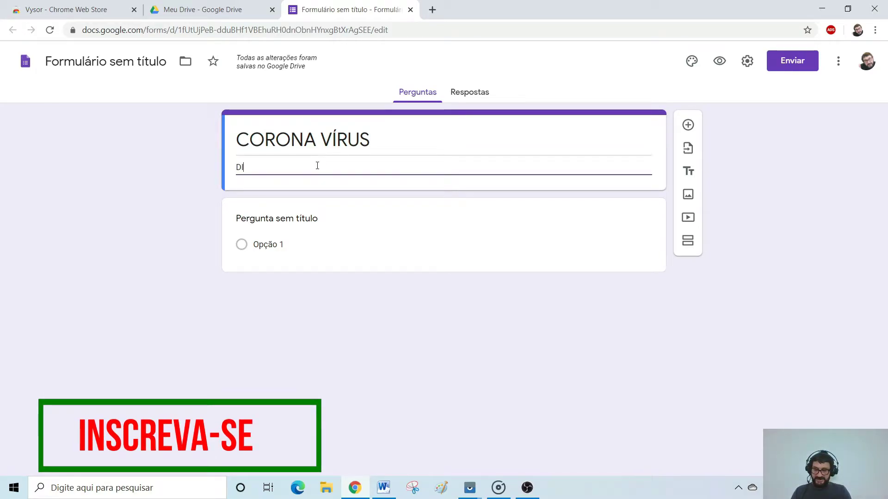
{"action": "type", "text": "SCIPL"}
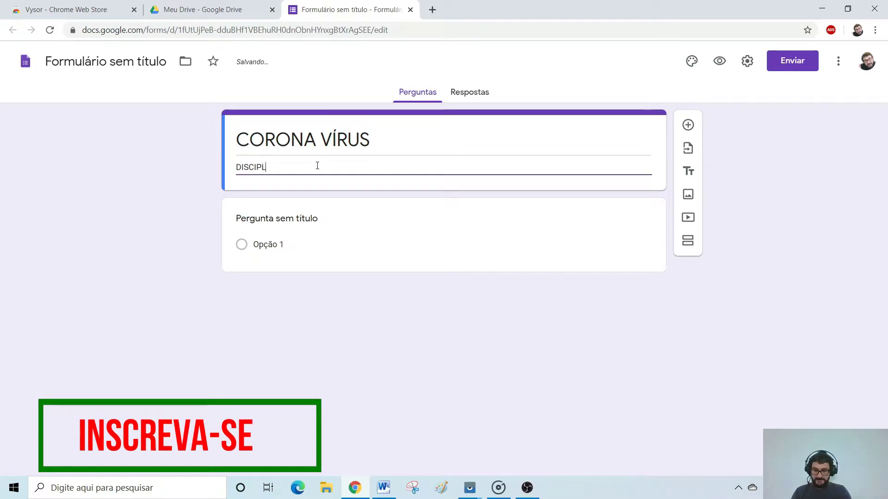
{"action": "type", "text": "INA:"}
{"action": "key", "text": "Return"}
{"action": "type", "text": "PROFES"}
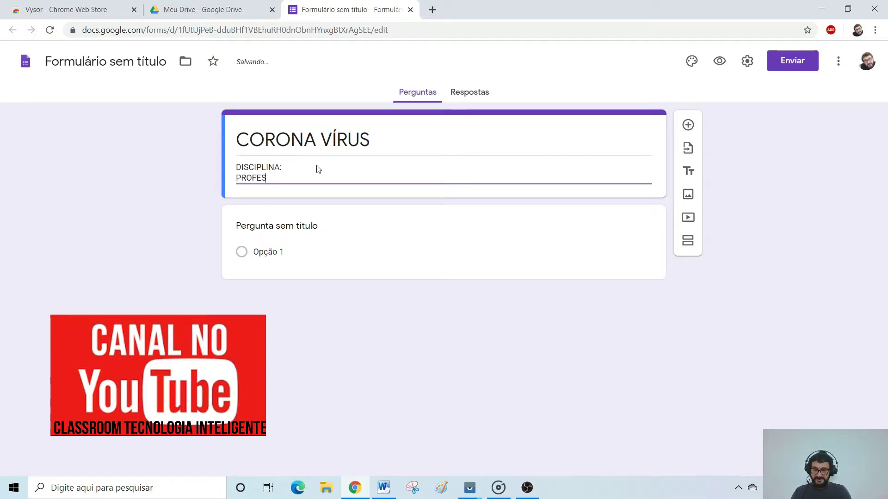
{"action": "type", "text": "SOR:"}
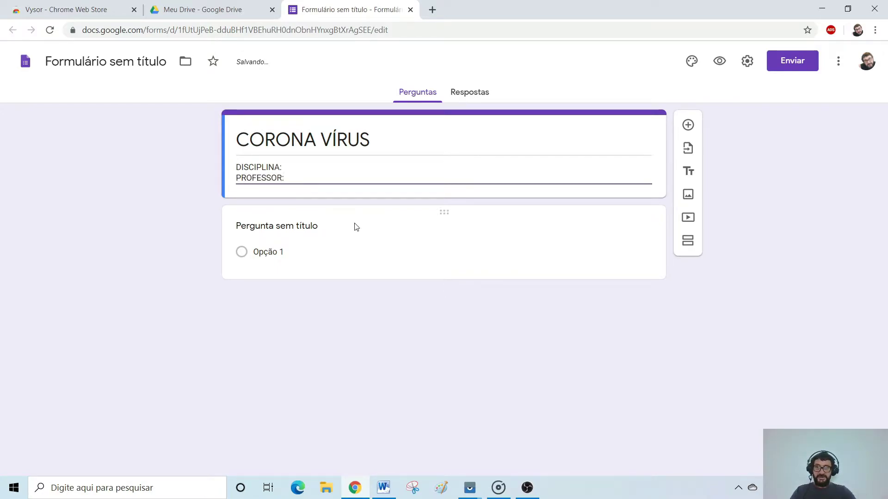
Name the first question 'NOME DO ALUNO:' and add a new question below it.
{"action": "left_click", "coordinate": [355, 226]}
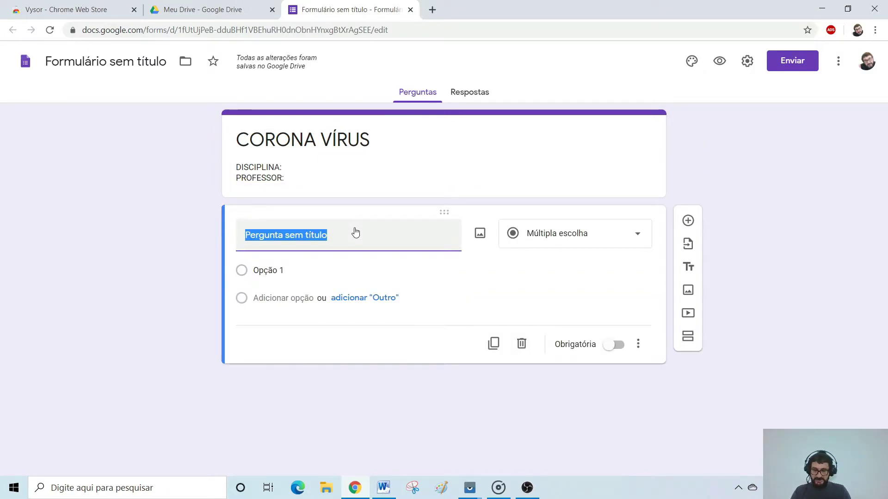
{"action": "type", "text": "NOME DO A"}
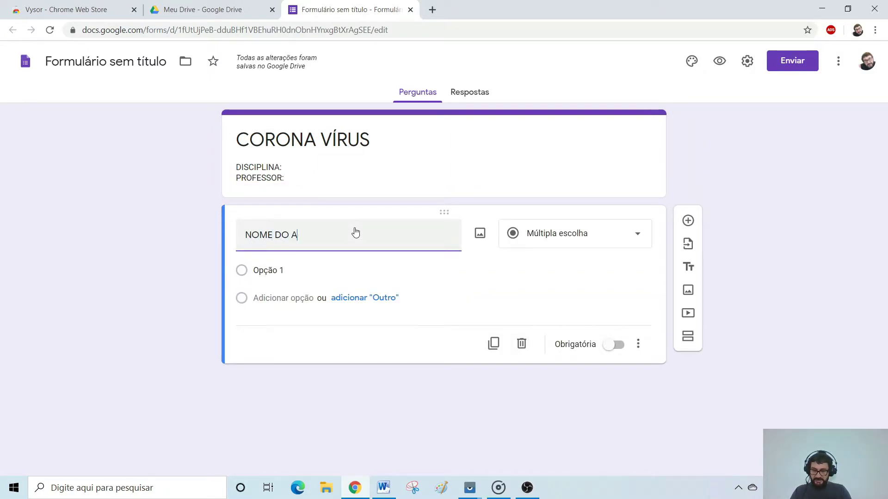
{"action": "type", "text": "LUNO:"}
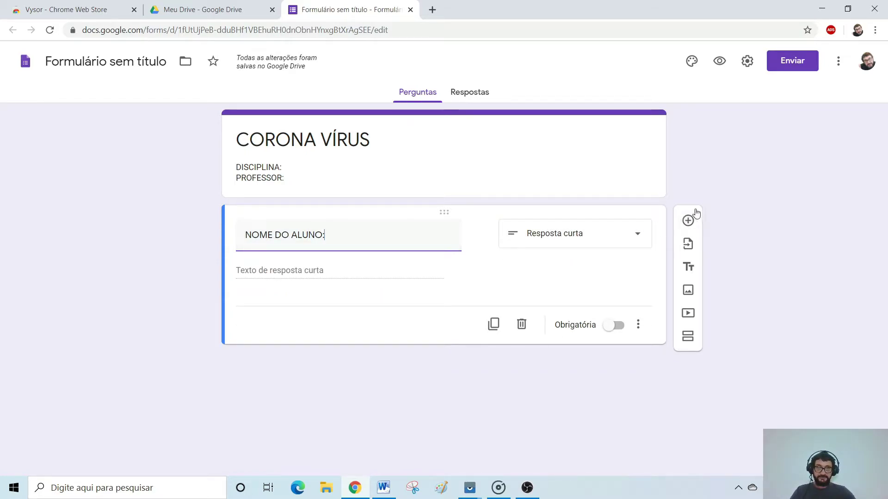
{"action": "left_click", "coordinate": [688, 222]}
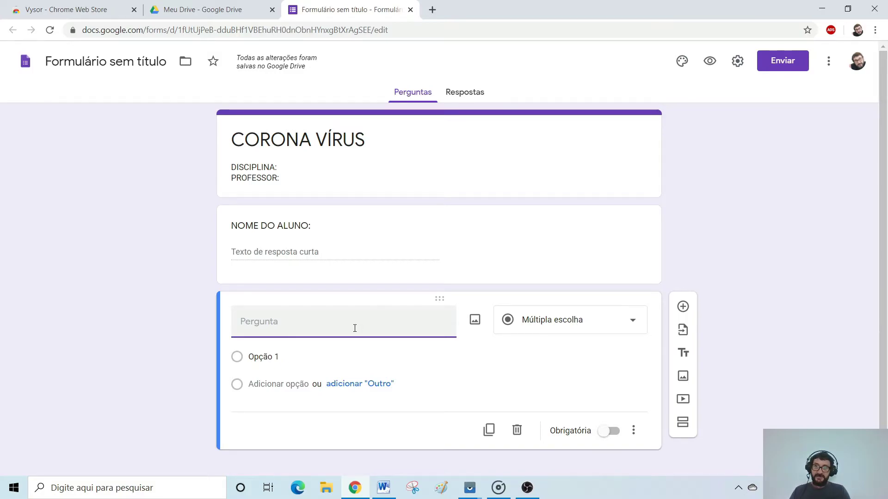
Title the second question 'ANO (TURMA)' and make it a dropdown list.
{"action": "type", "text": "ANO *TURMA"}
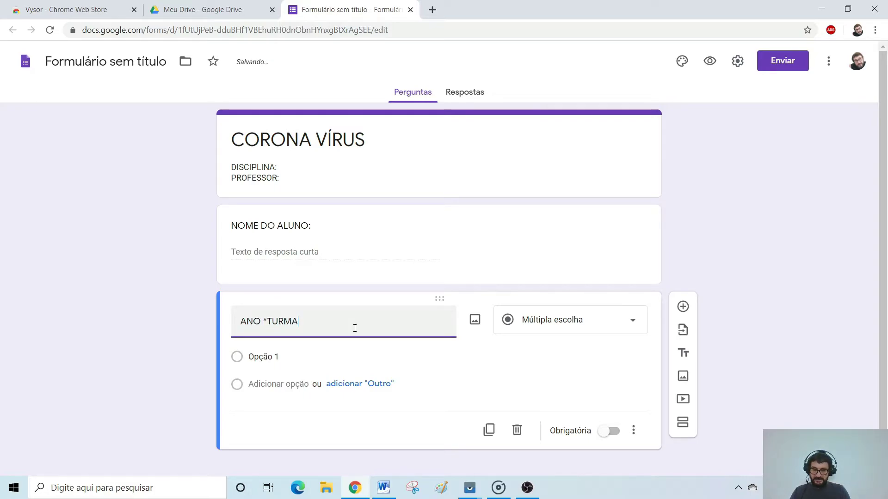
{"action": "key", "text": "BackSpace"}
{"action": "key", "text": "BackSpace"}
{"action": "key", "text": "BackSpace"}
{"action": "key", "text": "BackSpace"}
{"action": "key", "text": "BackSpace"}
{"action": "key", "text": "BackSpace"}
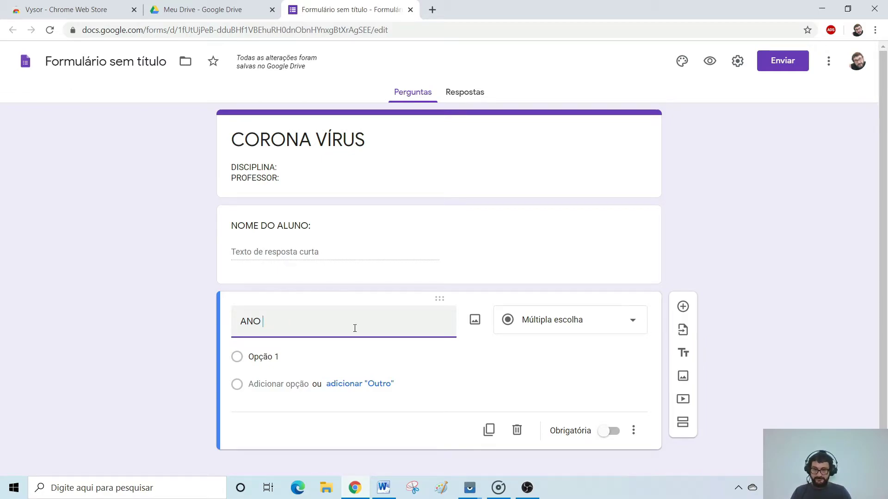
{"action": "type", "text": "("}
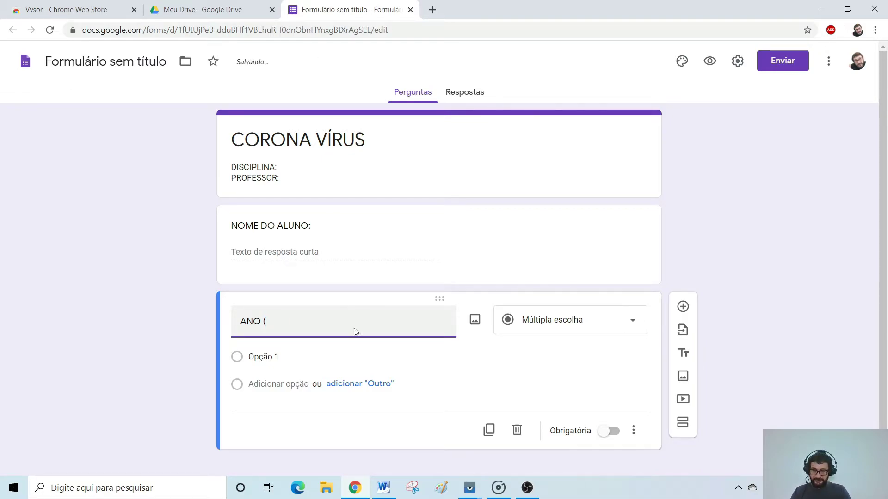
{"action": "type", "text": "TURMA"}
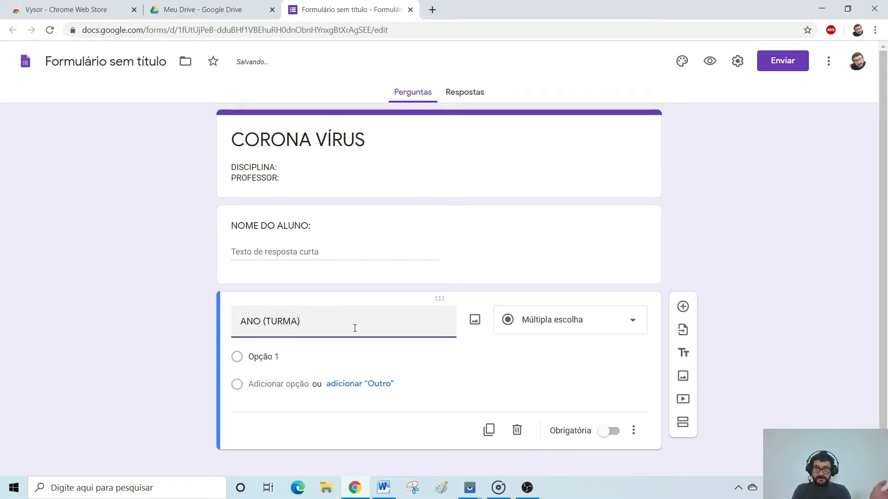
{"action": "left_click", "coordinate": [635, 325]}
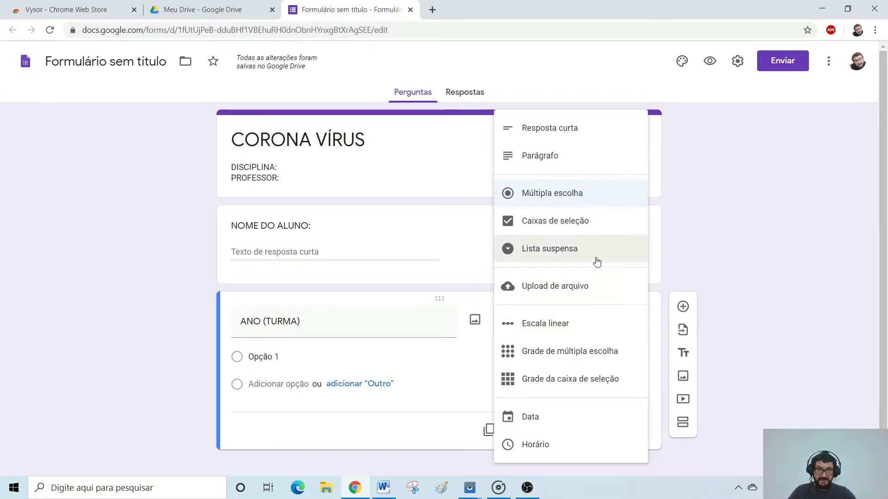
{"action": "left_click", "coordinate": [572, 252]}
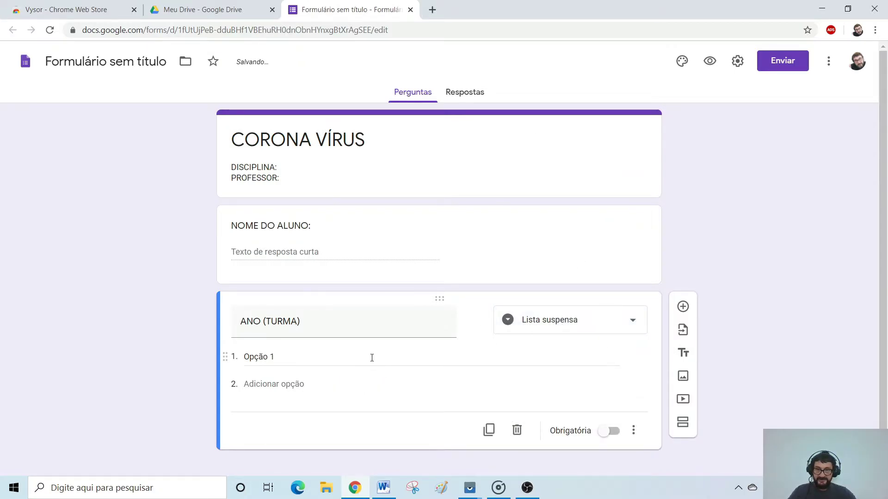
Enter the dropdown options 801, 802 and 901.
{"action": "left_click", "coordinate": [372, 357]}
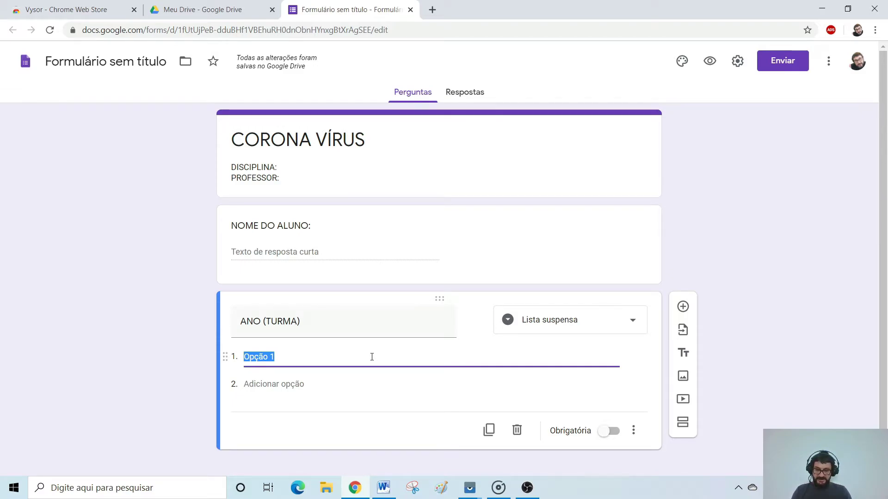
{"action": "type", "text": "801"}
{"action": "key", "text": "Return"}
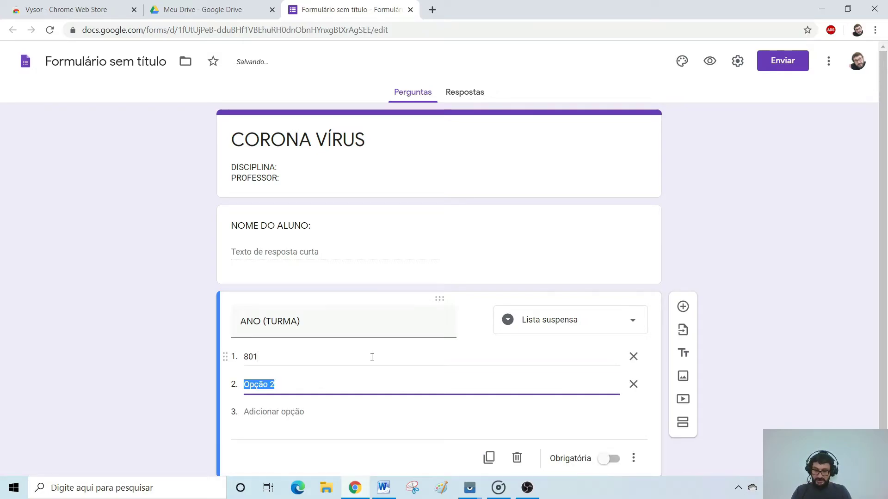
{"action": "type", "text": "802"}
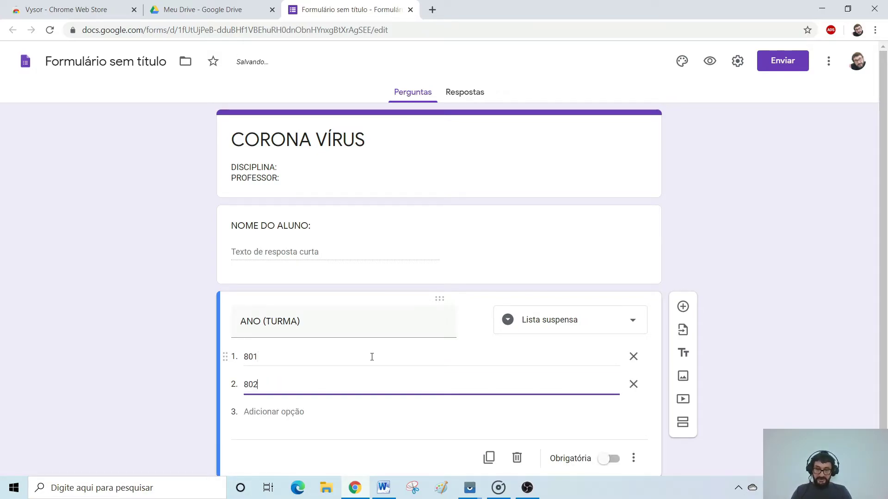
{"action": "key", "text": "Return"}
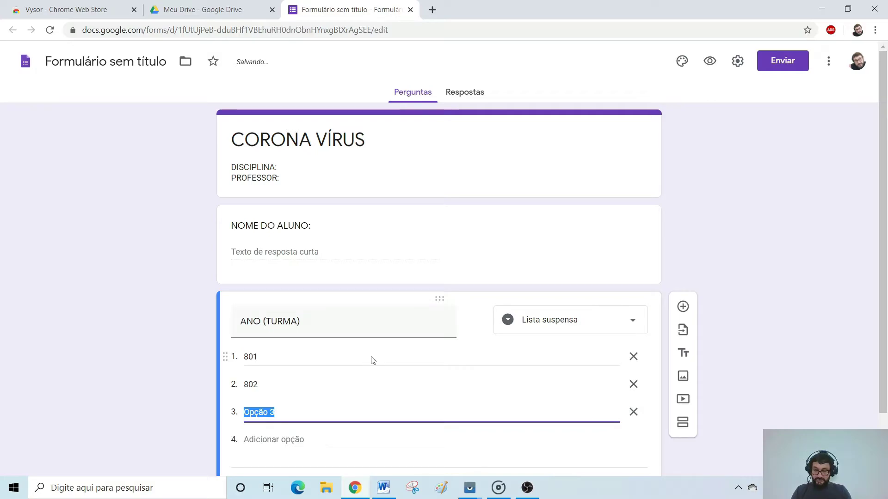
{"action": "type", "text": "90"}
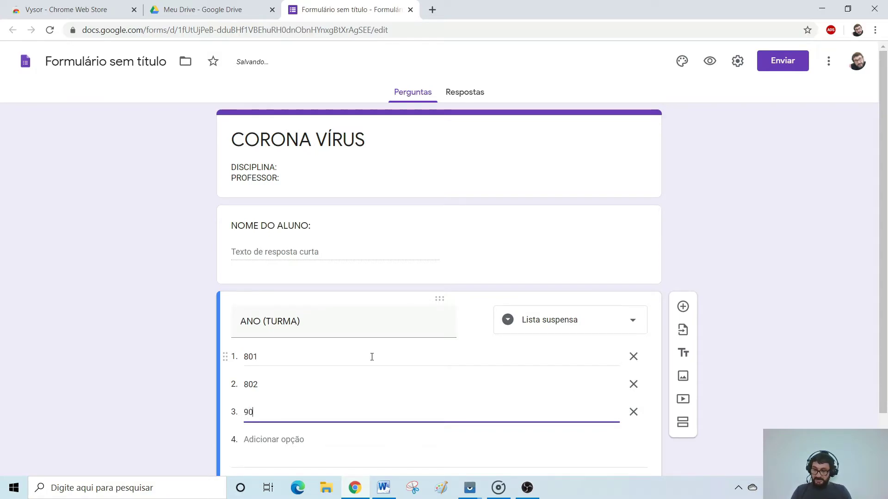
{"action": "left_click", "coordinate": [792, 241]}
{"action": "scroll", "coordinate": [802, 238], "scroll_direction": "down", "scroll_amount": 1}
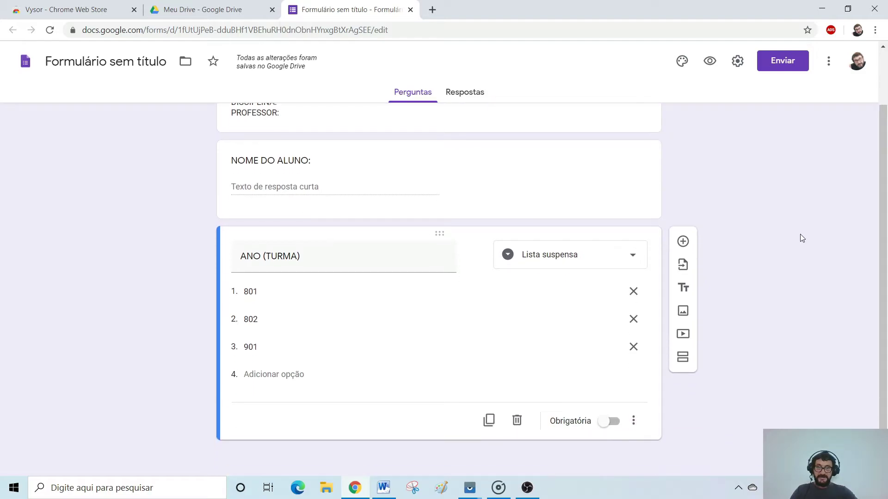
Add a question titled 'ESCOLA' and make it a dropdown list.
{"action": "left_click", "coordinate": [684, 242]}
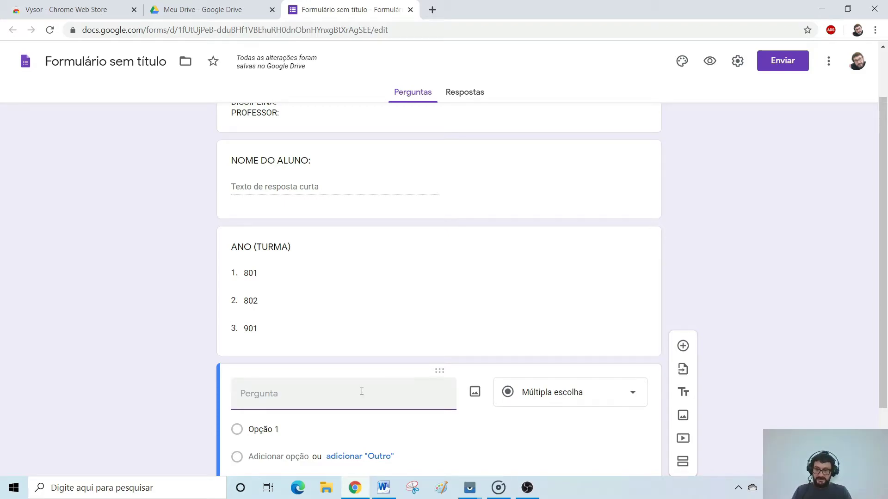
{"action": "type", "text": "ESCOL"}
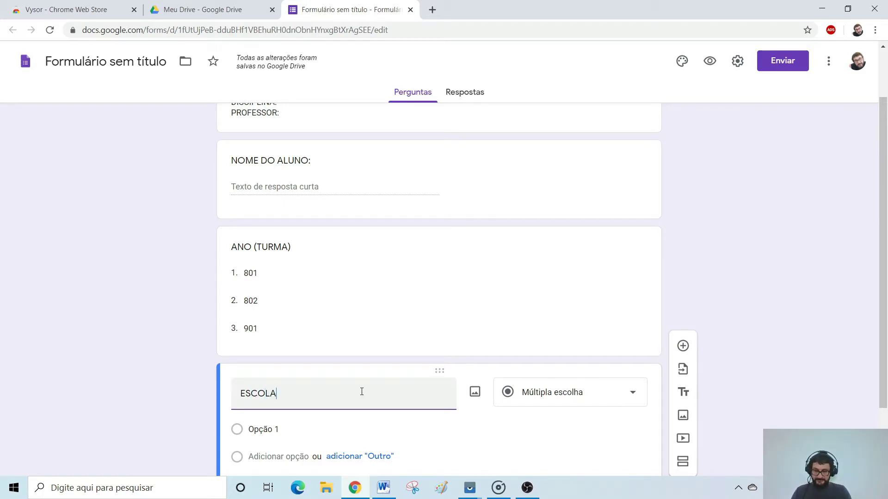
{"action": "type", "text": "A"}
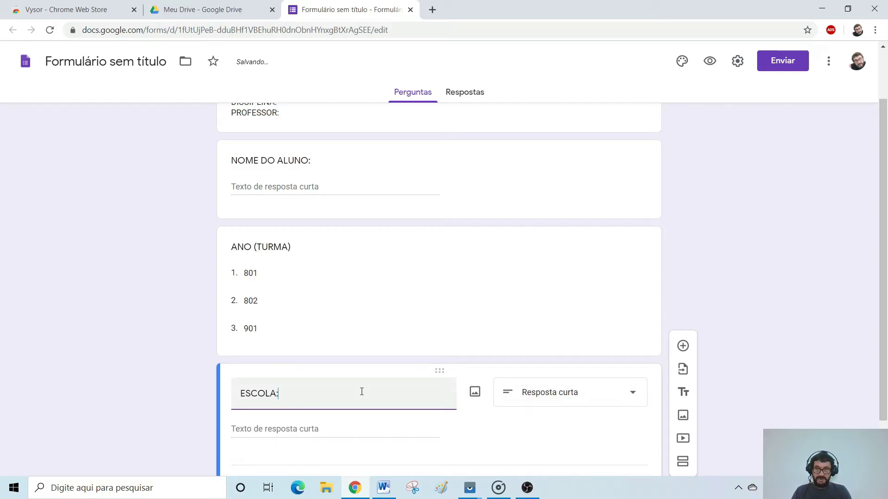
{"action": "left_click", "coordinate": [620, 393]}
{"action": "left_click", "coordinate": [572, 251]}
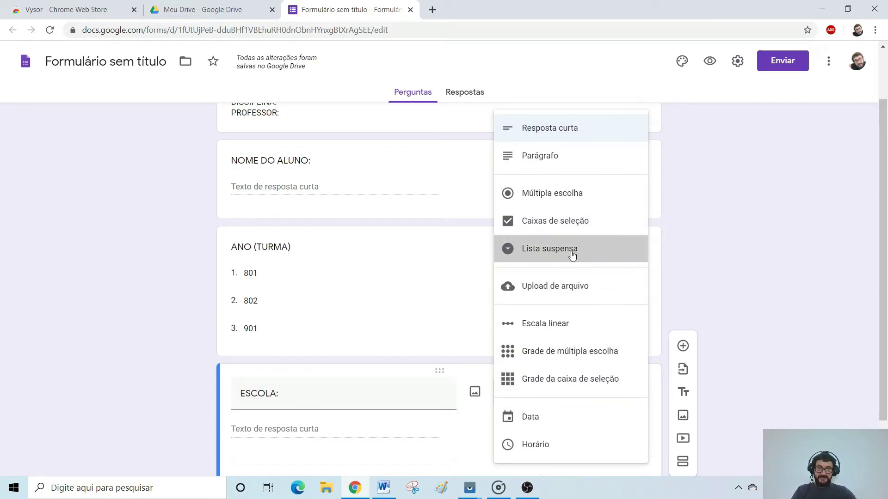
Give ESCOLA the options DOM PEDRO 1 and DOM PEDRO 2, then add a blank question.
{"action": "left_click", "coordinate": [363, 341]}
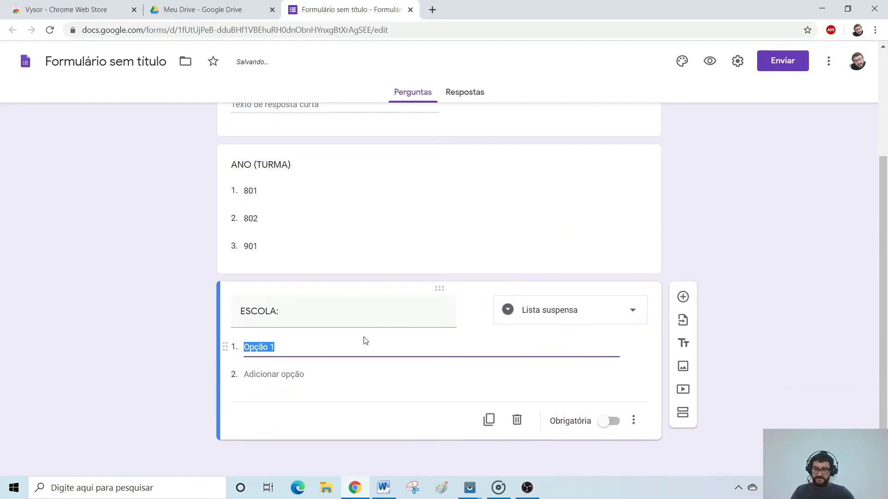
{"action": "type", "text": "DOM"}
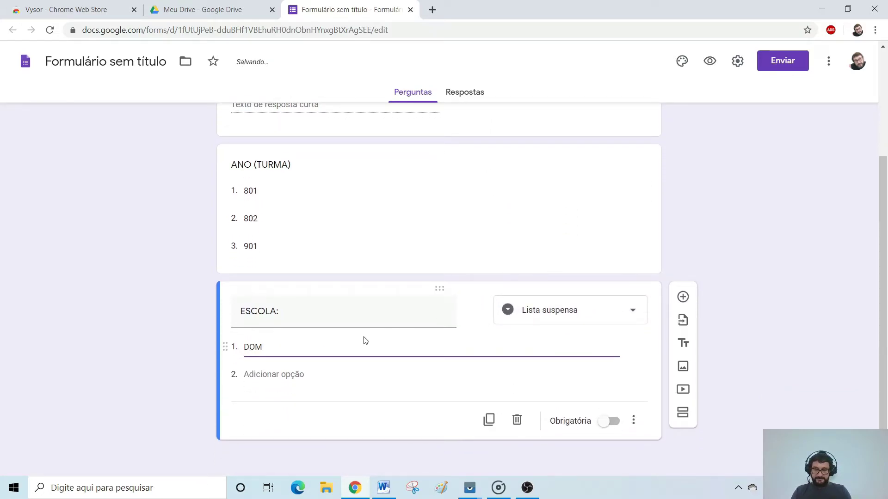
{"action": "type", "text": " PEDRO 1"}
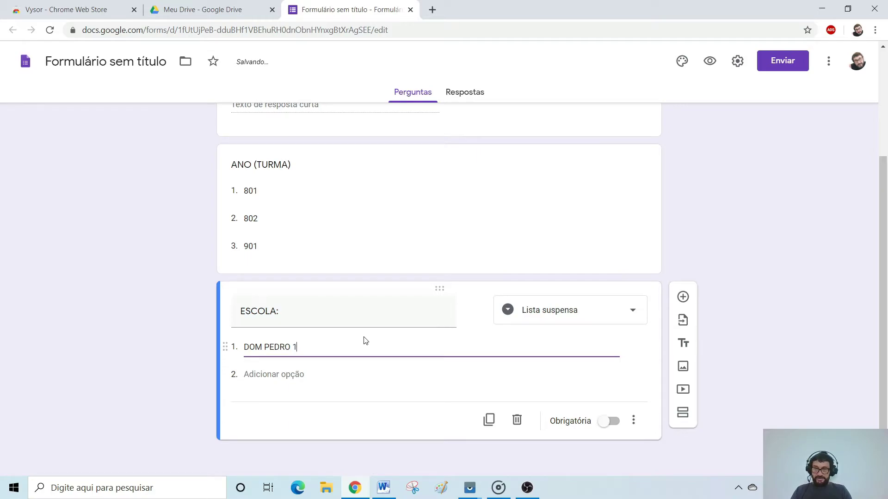
{"action": "key", "text": "Return"}
{"action": "type", "text": "DOM"}
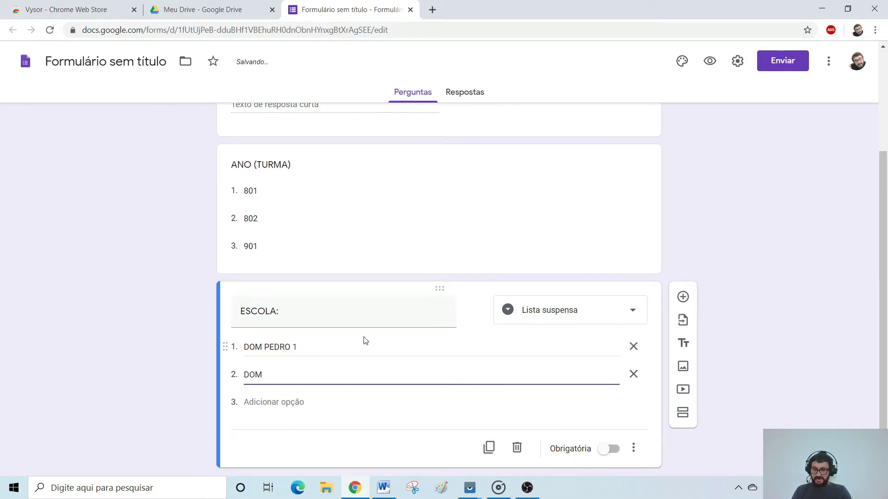
{"action": "type", "text": " PEDRO 2"}
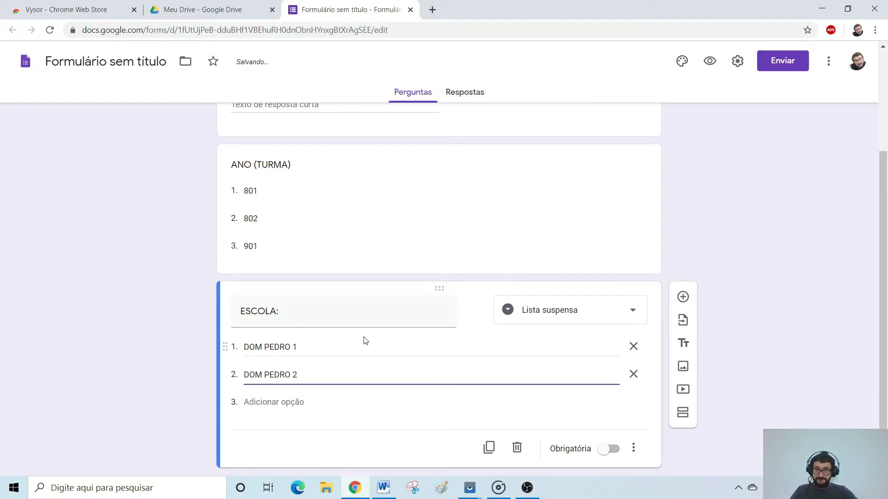
{"action": "left_click", "coordinate": [683, 297]}
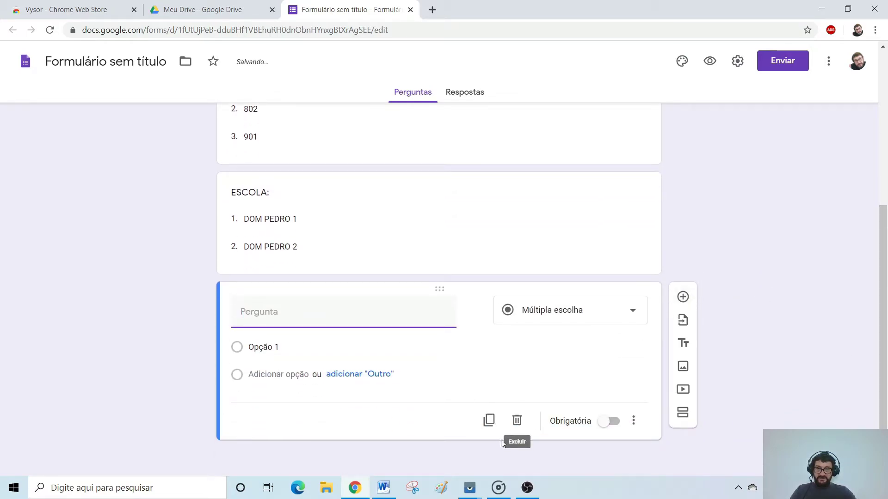
{"action": "key", "text": "alt+Tab"}
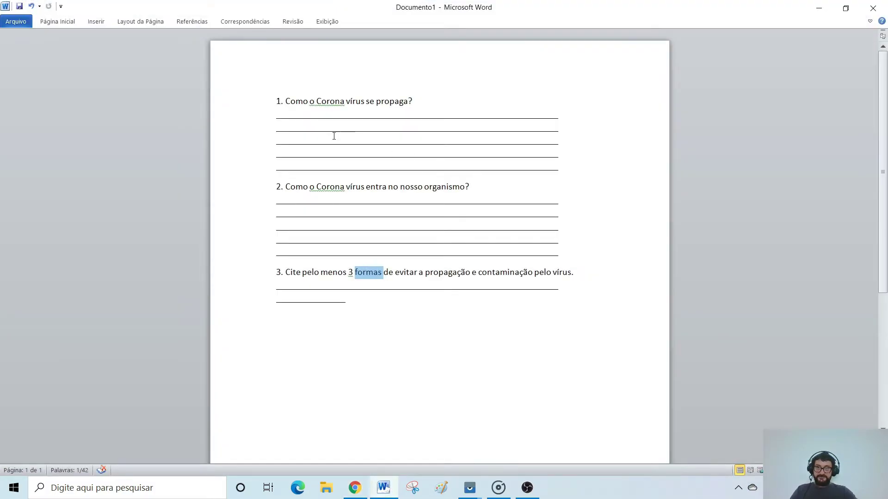
Copy the Word line '1. Como o Corona vírus se propaga?' and return to the form.
{"action": "left_click", "coordinate": [254, 109]}
{"action": "key", "text": "ctrl+c"}
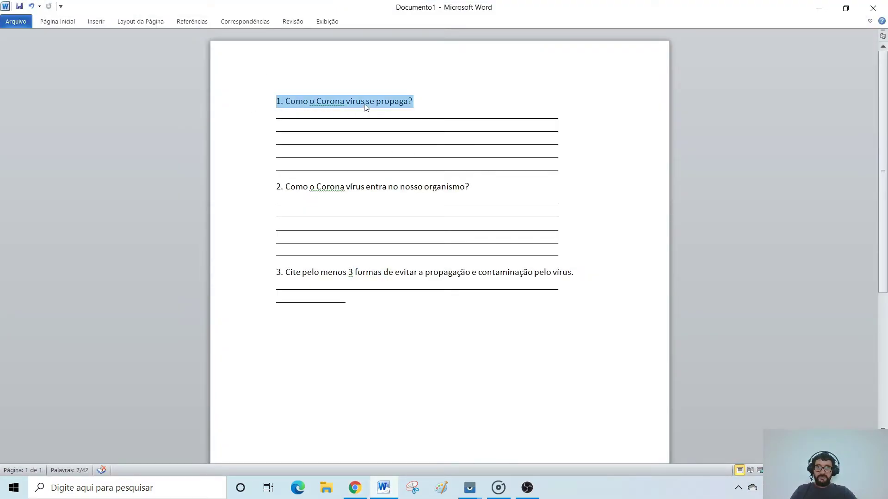
{"action": "right_click", "coordinate": [366, 107]}
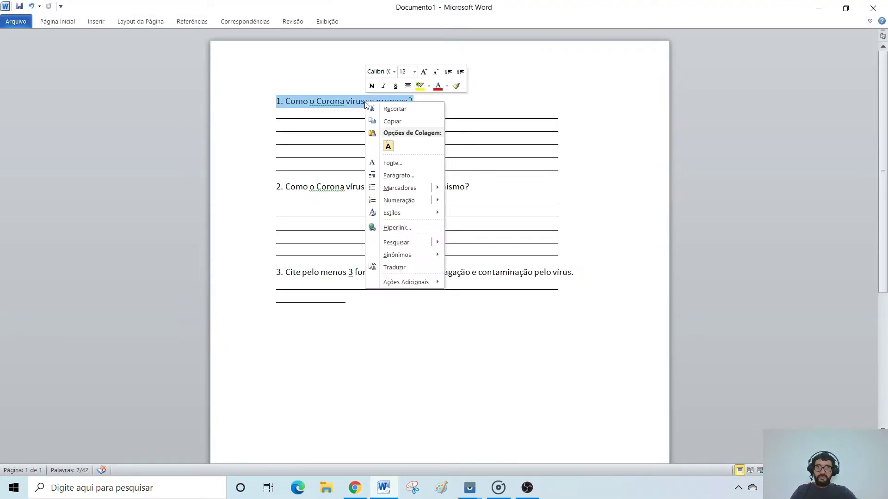
{"action": "left_click", "coordinate": [393, 122]}
{"action": "key", "text": "alt+Tab"}
{"action": "right_click", "coordinate": [313, 318]}
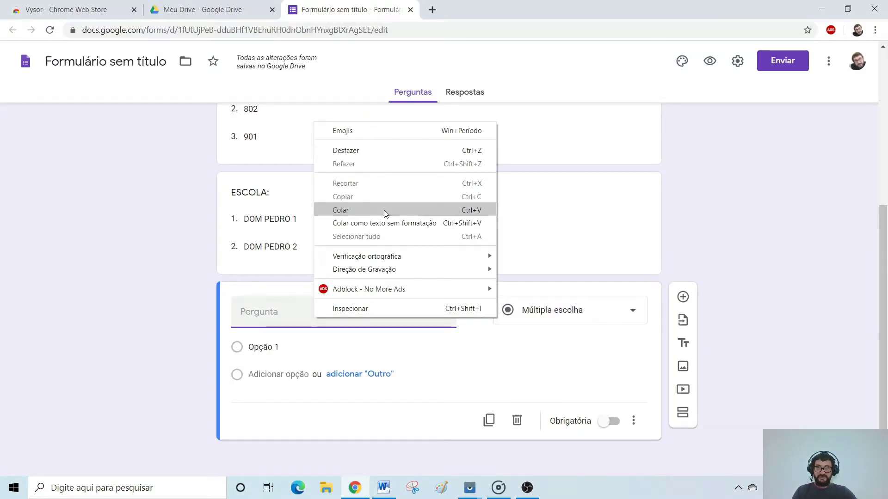
Paste '1. Como o Corona vírus se propaga?' as a Parágrafo question and add another question.
{"action": "left_click", "coordinate": [383, 210]}
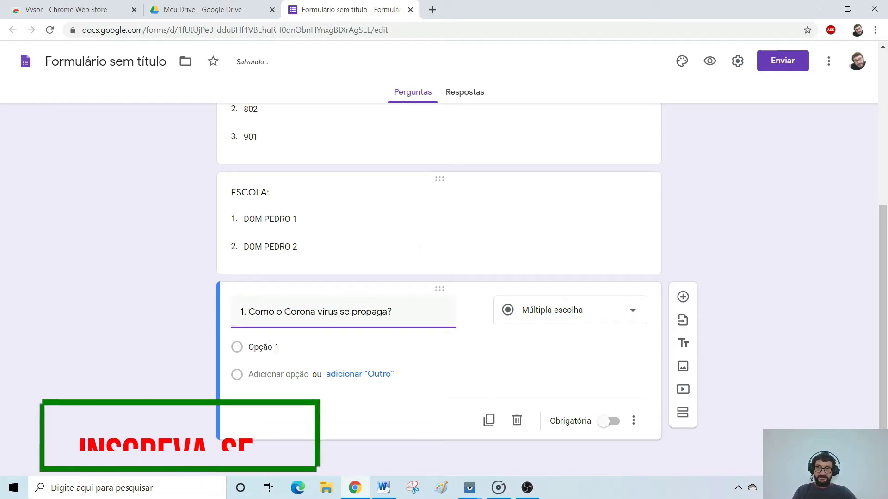
{"action": "left_click", "coordinate": [630, 313]}
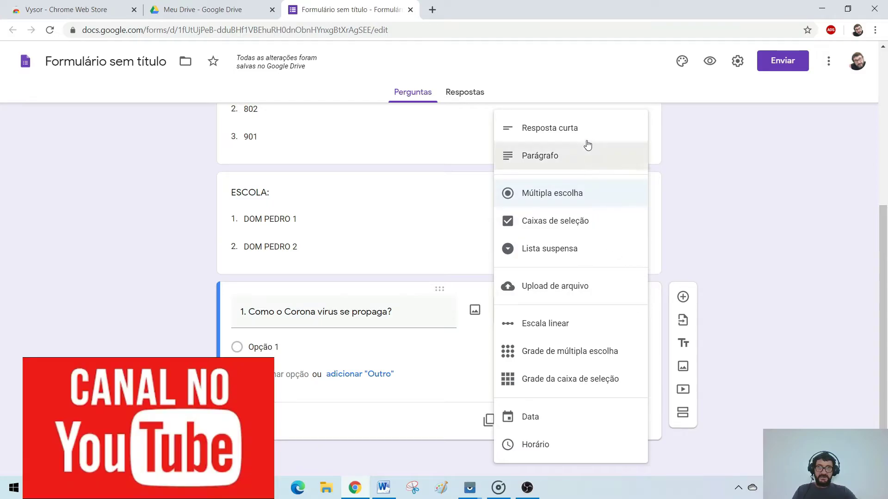
{"action": "left_click", "coordinate": [555, 157]}
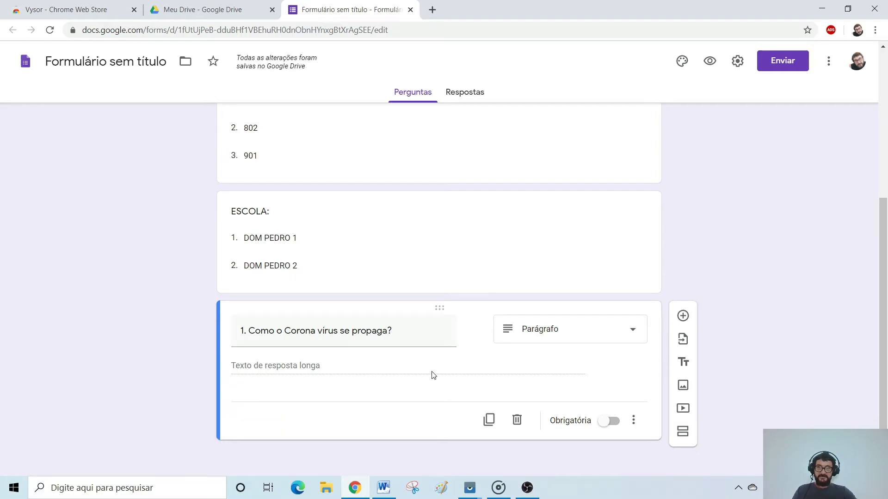
{"action": "left_click", "coordinate": [684, 318]}
{"action": "key", "text": "alt+Tab"}
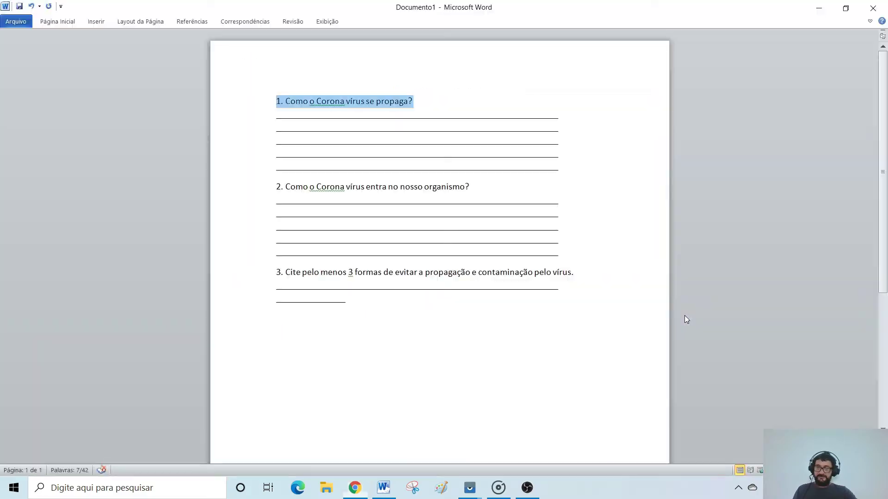
Paste '2. Como o Corona vírus entra no nosso organismo?' as plain text and make it a Parágrafo question.
{"action": "left_click", "coordinate": [265, 192]}
{"action": "key", "text": "ctrl+c"}
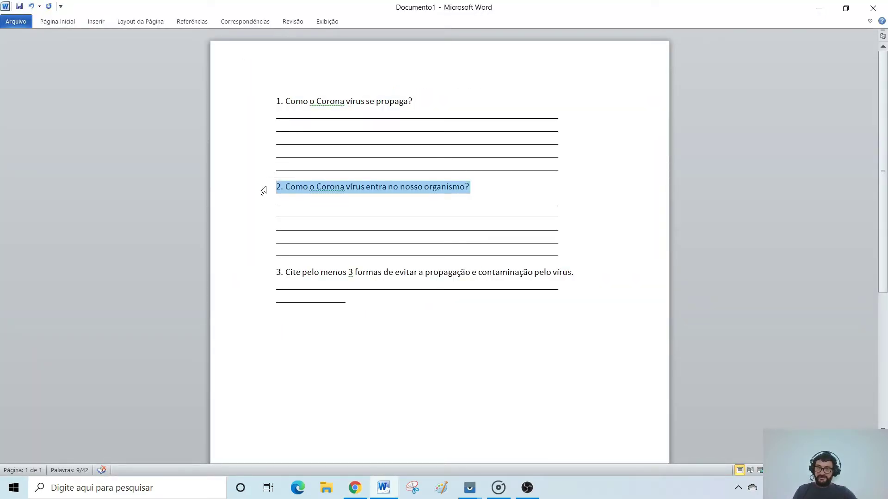
{"action": "key", "text": "alt+Tab"}
{"action": "right_click", "coordinate": [310, 395]}
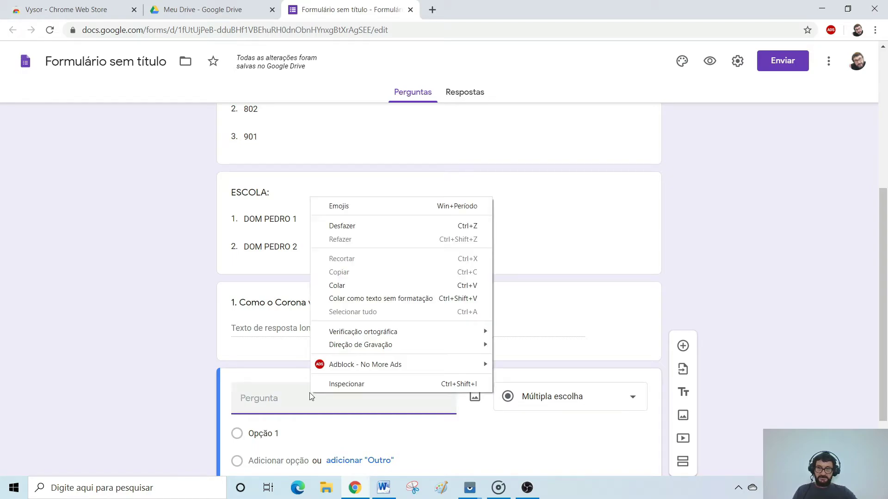
{"action": "left_click", "coordinate": [366, 298]}
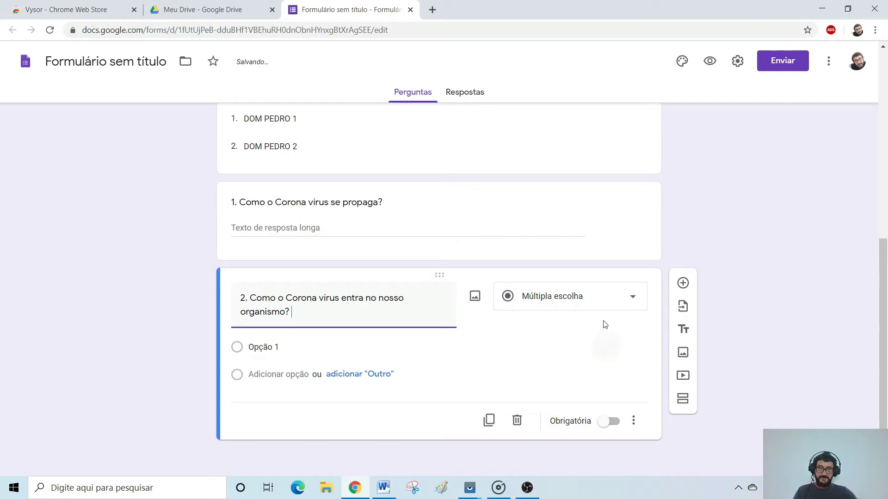
{"action": "left_click", "coordinate": [631, 301]}
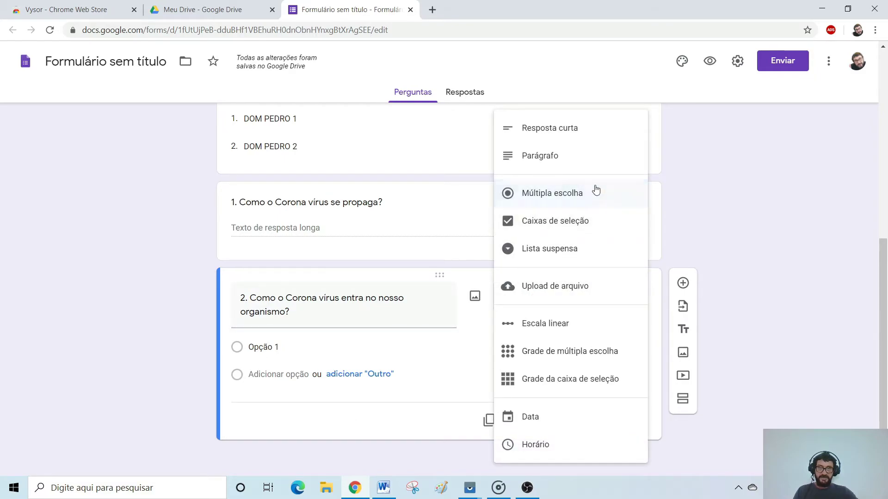
{"action": "left_click", "coordinate": [591, 162]}
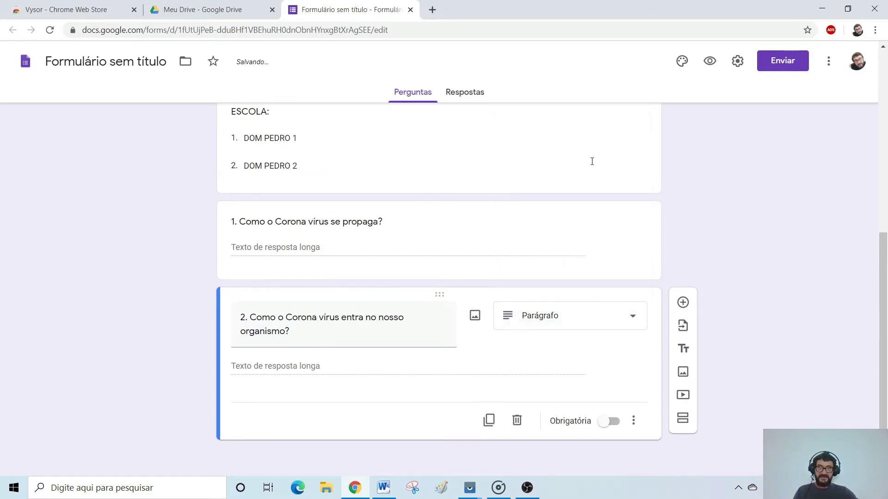
{"action": "left_click", "coordinate": [683, 302]}
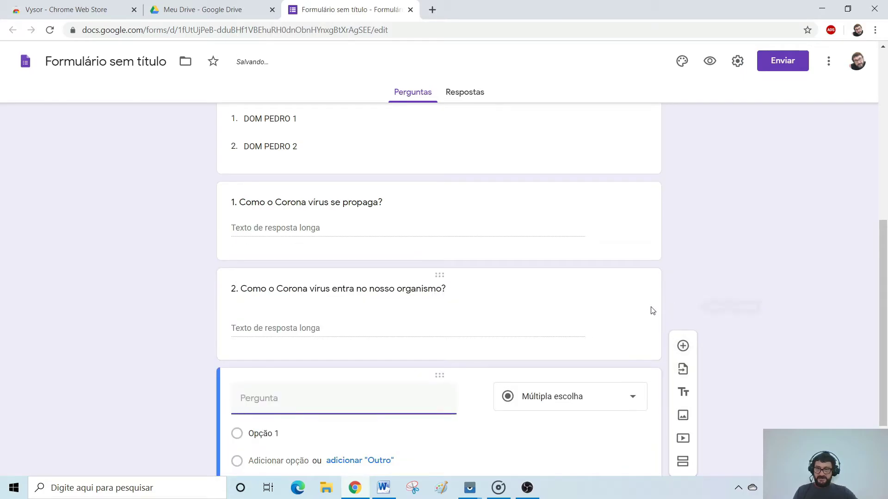
{"action": "key", "text": "alt+Tab"}
{"action": "left_click", "coordinate": [257, 273]}
{"action": "key", "text": "ctrl+c"}
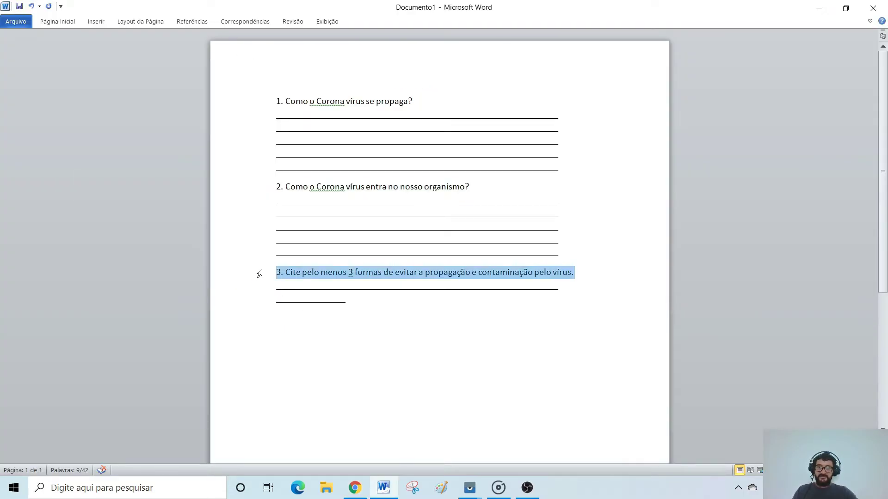
Copy question 3 from Word and paste it into the new question, keeping the Parágrafo type.
{"action": "right_click", "coordinate": [400, 276]}
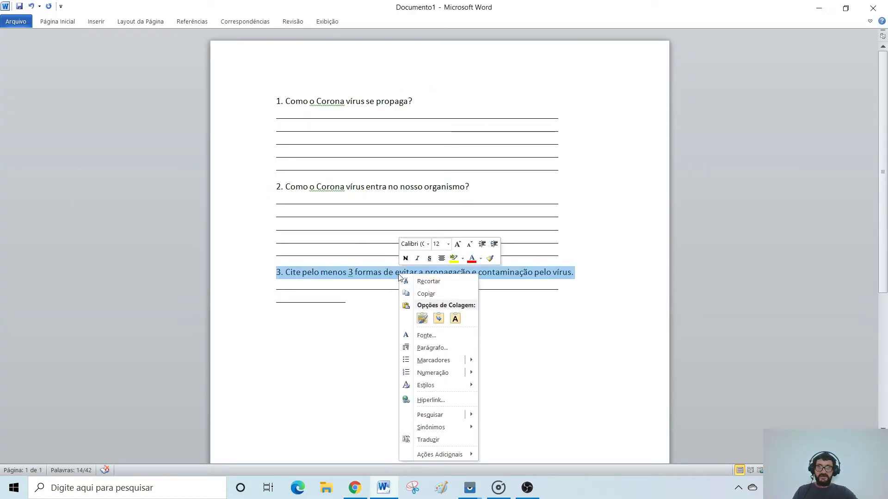
{"action": "left_click", "coordinate": [432, 294]}
{"action": "key", "text": "alt+Tab"}
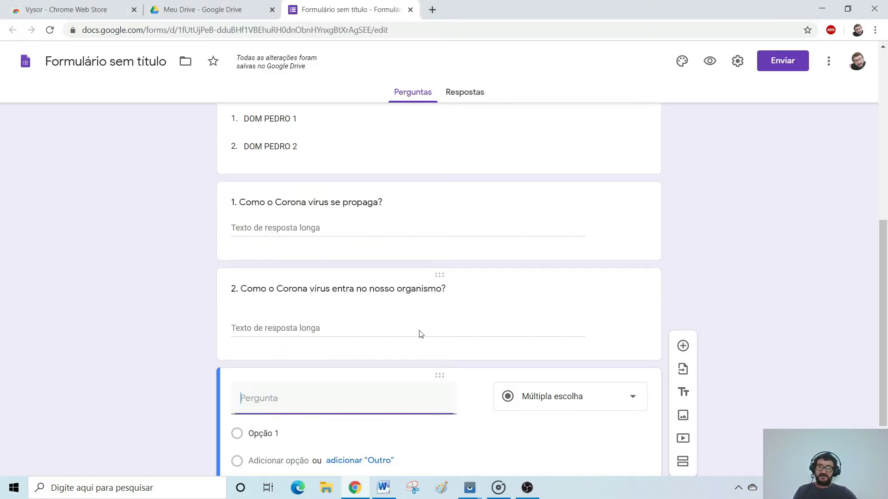
{"action": "key", "text": "ctrl+v"}
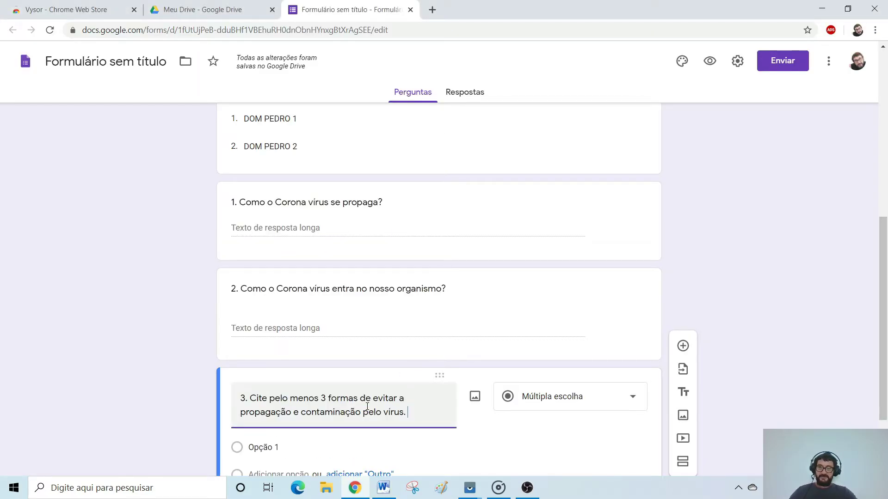
{"action": "left_click", "coordinate": [591, 410]}
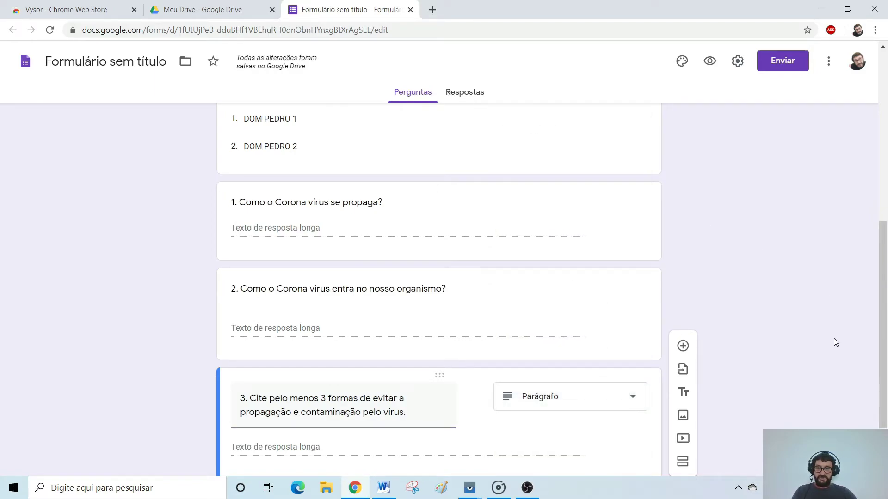
{"action": "scroll", "coordinate": [835, 339], "scroll_direction": "down", "scroll_amount": 2}
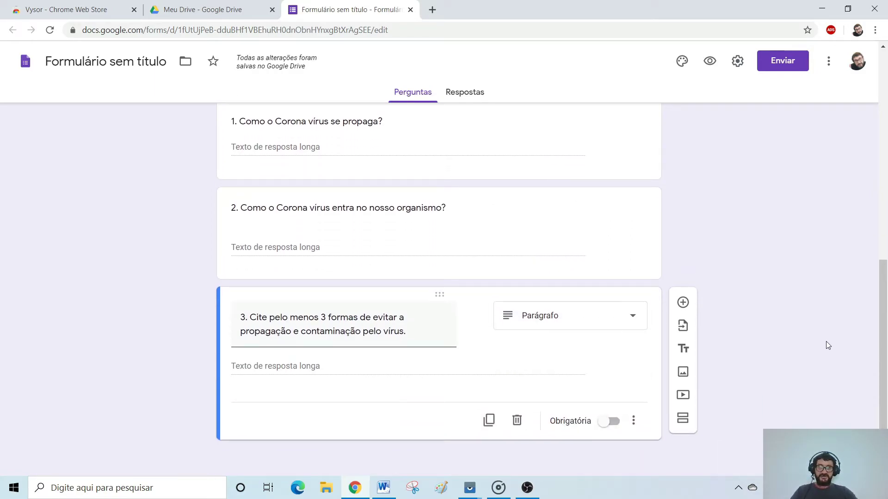
{"action": "scroll", "coordinate": [827, 340], "scroll_direction": "up", "scroll_amount": 10}
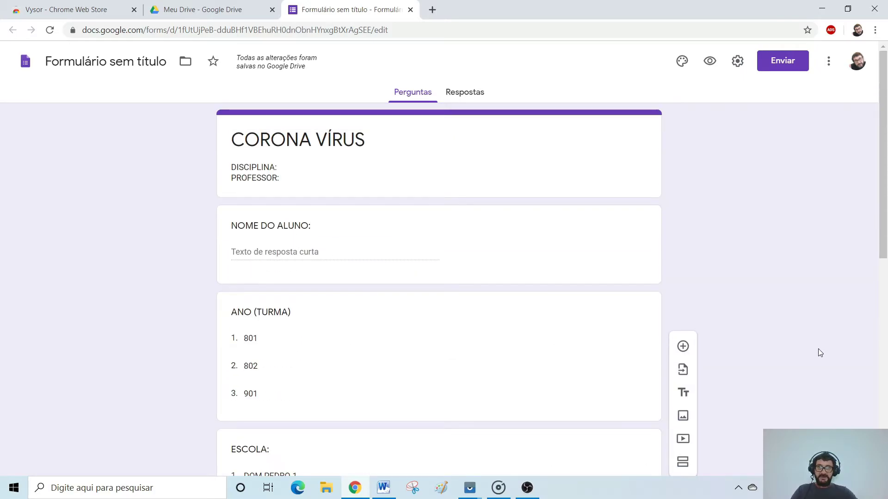
Mark NOME DO ALUNO, ANO (TURMA) and ESCOLA as required (Obrigatória).
{"action": "left_click", "coordinate": [528, 258]}
{"action": "left_click", "coordinate": [615, 330]}
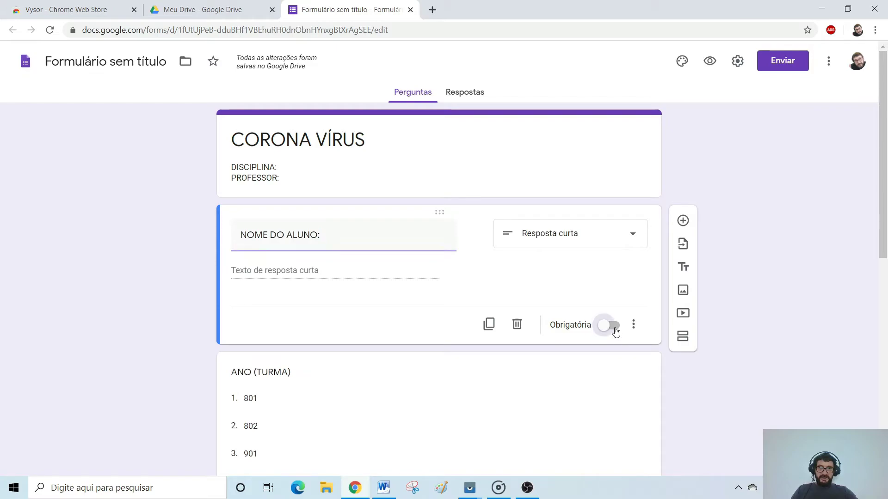
{"action": "left_click", "coordinate": [534, 414]}
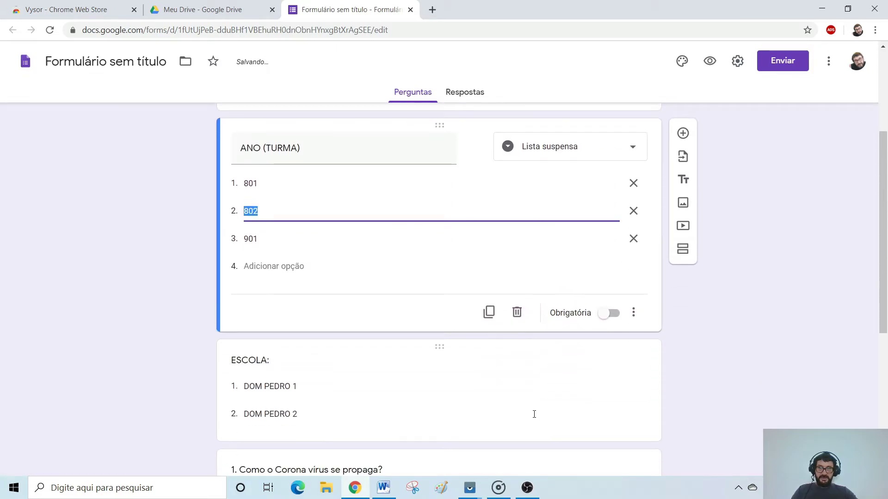
{"action": "left_click", "coordinate": [614, 314]}
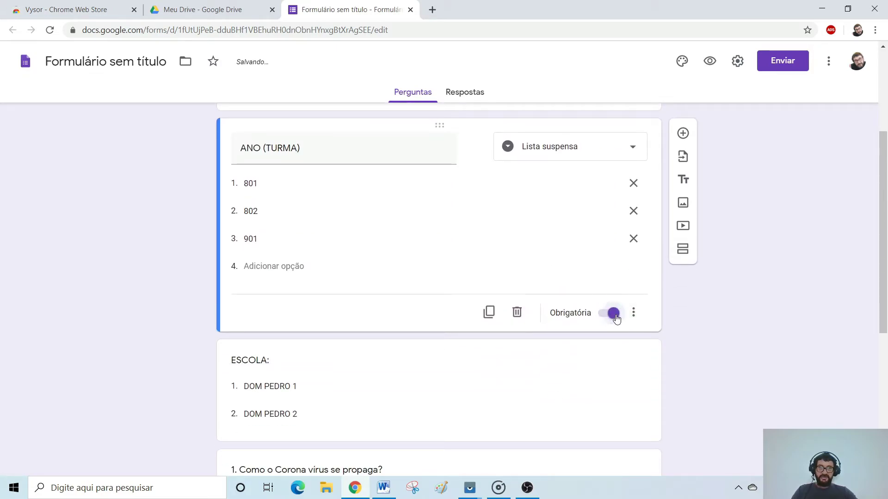
{"action": "left_click", "coordinate": [541, 409]}
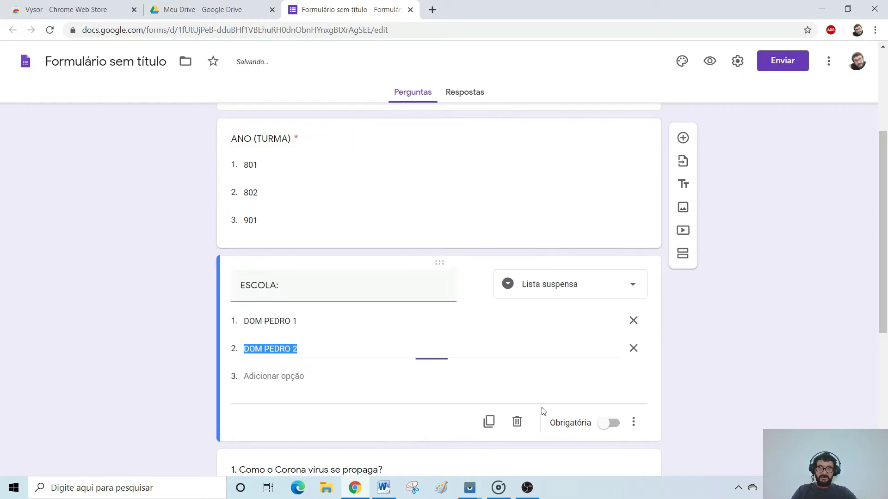
{"action": "left_click", "coordinate": [614, 424]}
Mark the three Corona vírus questions as required too.
{"action": "scroll", "coordinate": [600, 424], "scroll_direction": "down", "scroll_amount": 4}
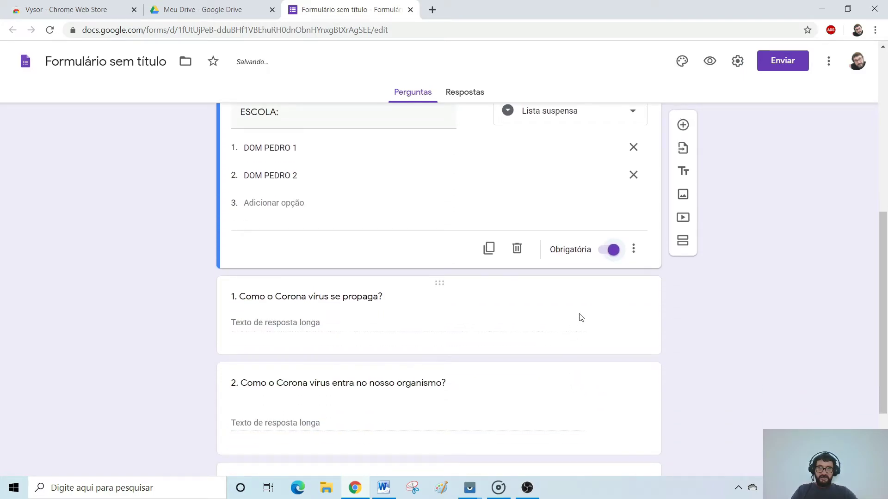
{"action": "left_click", "coordinate": [581, 318]}
{"action": "left_click", "coordinate": [613, 318]}
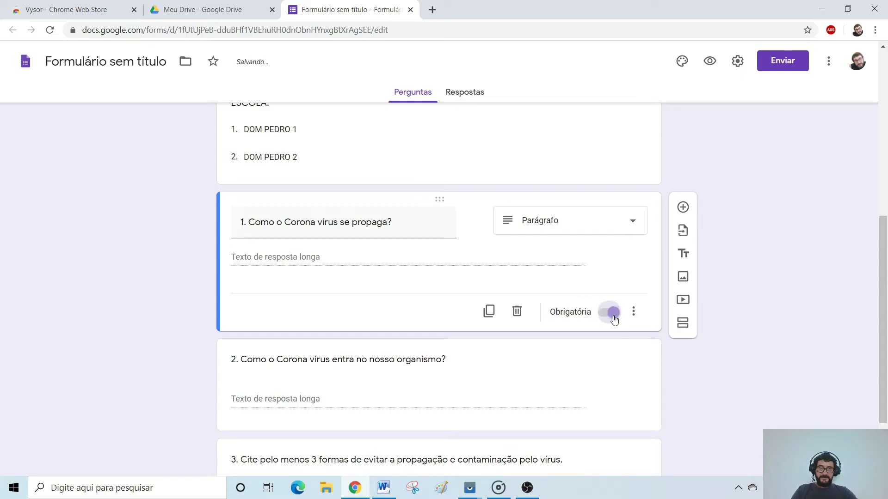
{"action": "left_click", "coordinate": [596, 387]}
{"action": "left_click", "coordinate": [615, 414]}
{"action": "scroll", "coordinate": [606, 418], "scroll_direction": "down", "scroll_amount": 2}
{"action": "left_click", "coordinate": [606, 418]}
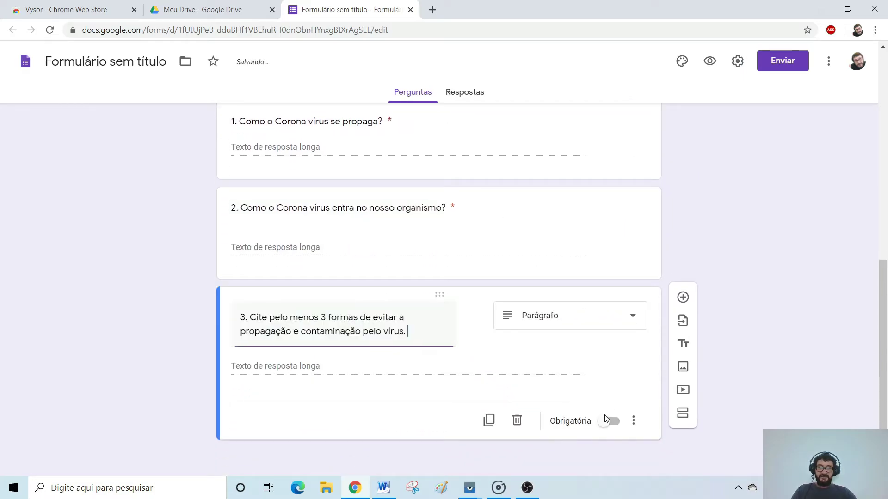
{"action": "left_click", "coordinate": [613, 421]}
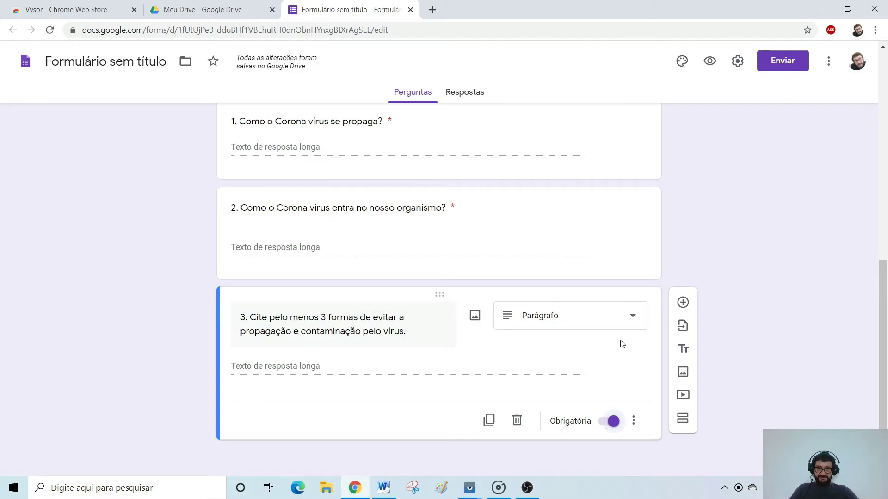
{"action": "scroll", "coordinate": [616, 359], "scroll_direction": "up", "scroll_amount": 10}
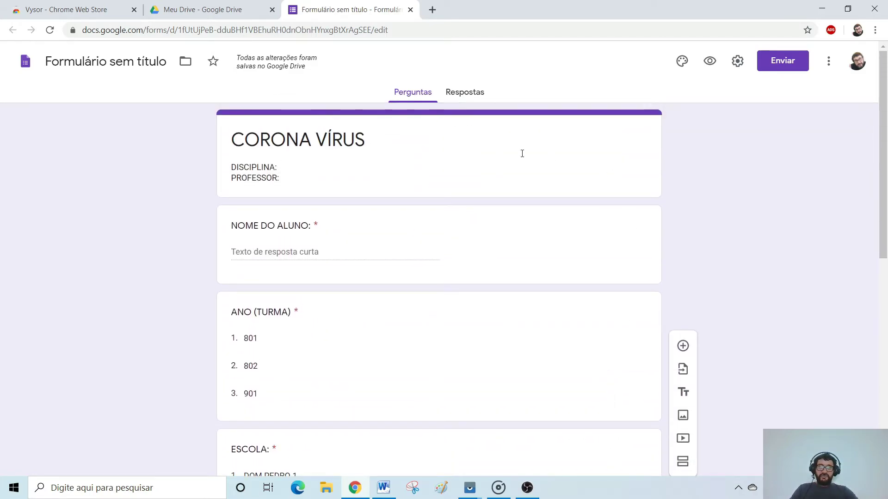
Set the form header to the butterfly-on-red-flowers image from the Temas gallery.
{"action": "left_click", "coordinate": [681, 62]}
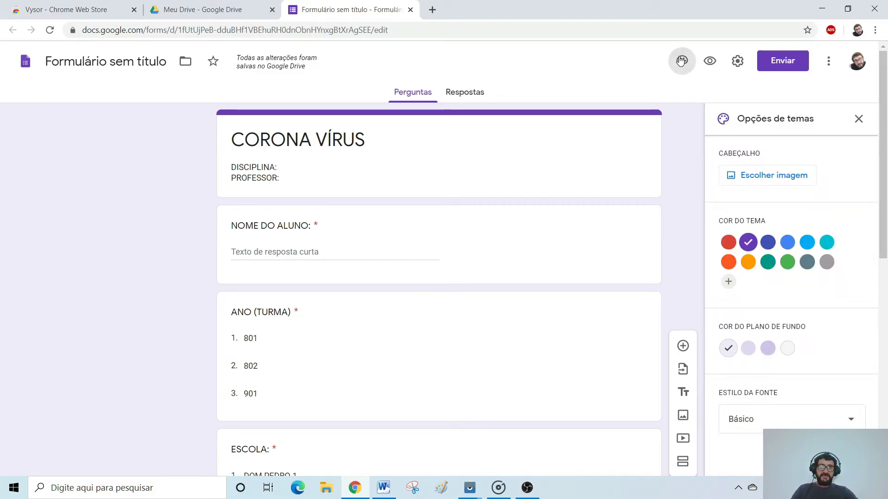
{"action": "left_click", "coordinate": [767, 183]}
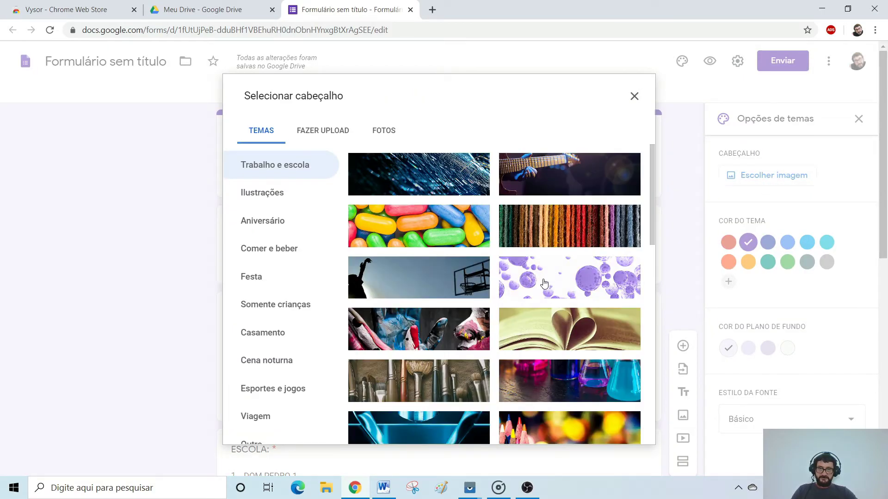
{"action": "scroll", "coordinate": [551, 290], "scroll_direction": "down", "scroll_amount": 3}
{"action": "scroll", "coordinate": [551, 290], "scroll_direction": "down", "scroll_amount": 10}
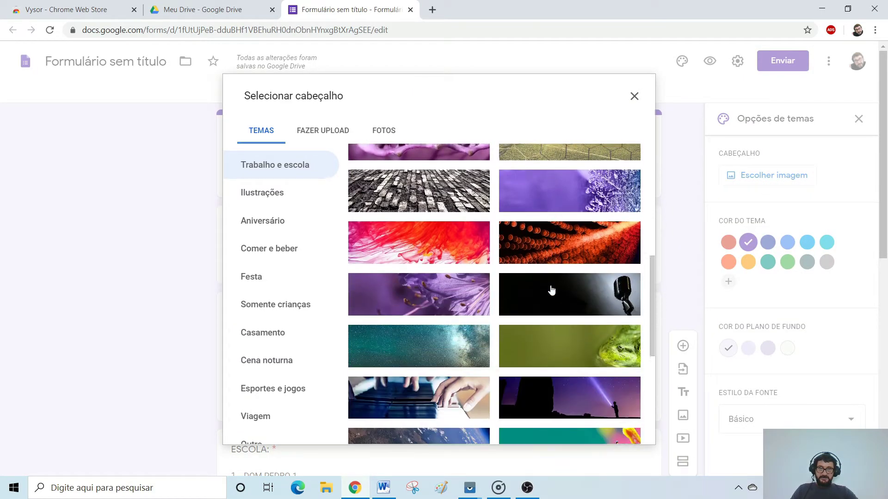
{"action": "scroll", "coordinate": [551, 289], "scroll_direction": "down", "scroll_amount": 2}
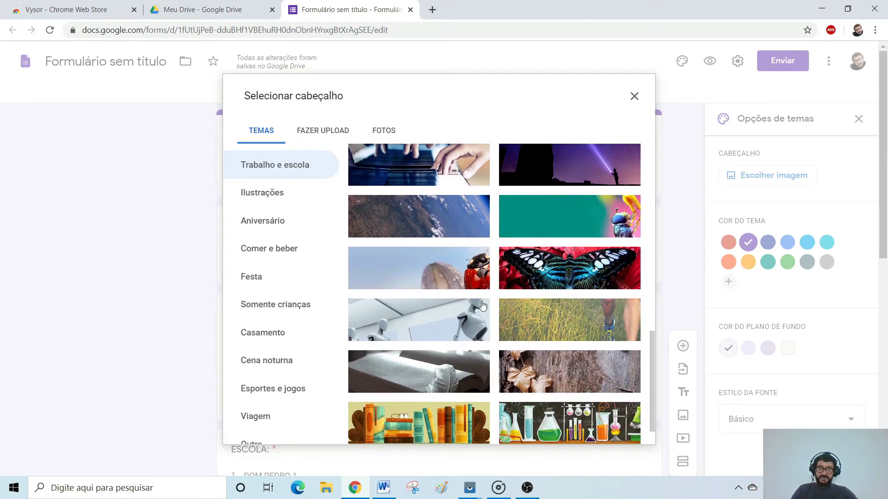
{"action": "left_click", "coordinate": [587, 276]}
{"action": "left_click", "coordinate": [625, 429]}
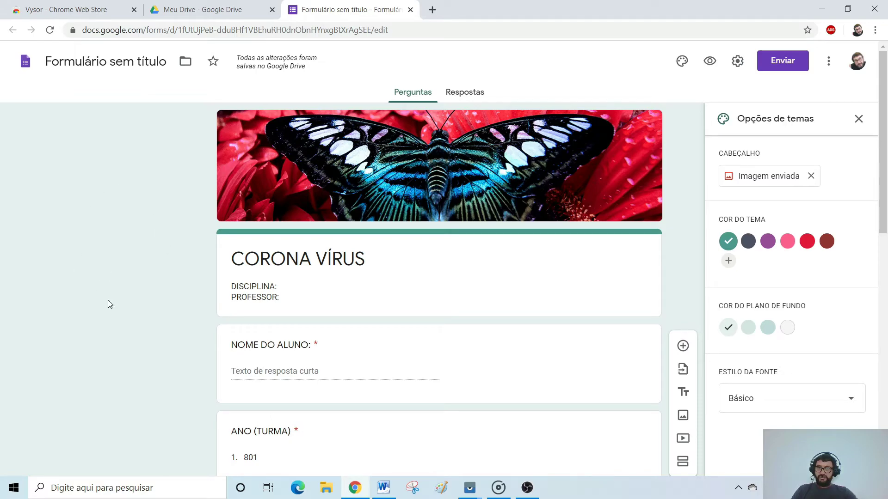
After trying pink and dark red, keep the green theme colour with a light teal background.
{"action": "left_click", "coordinate": [787, 242]}
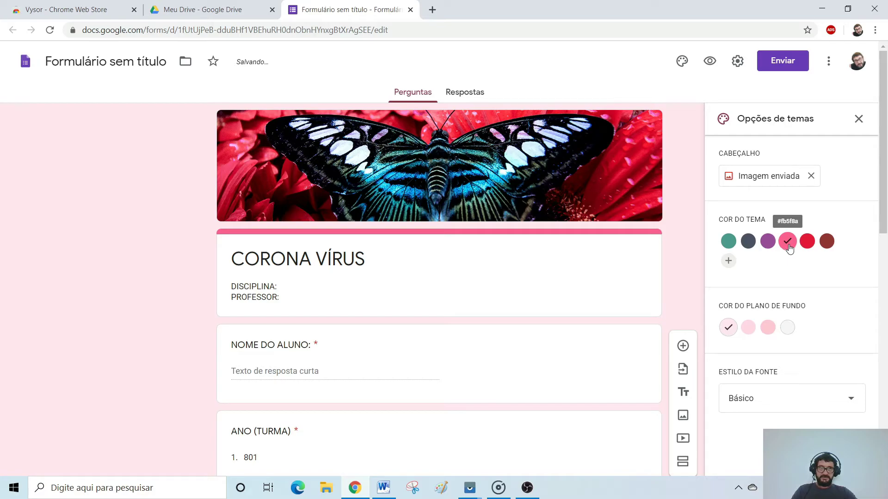
{"action": "left_click", "coordinate": [827, 243]}
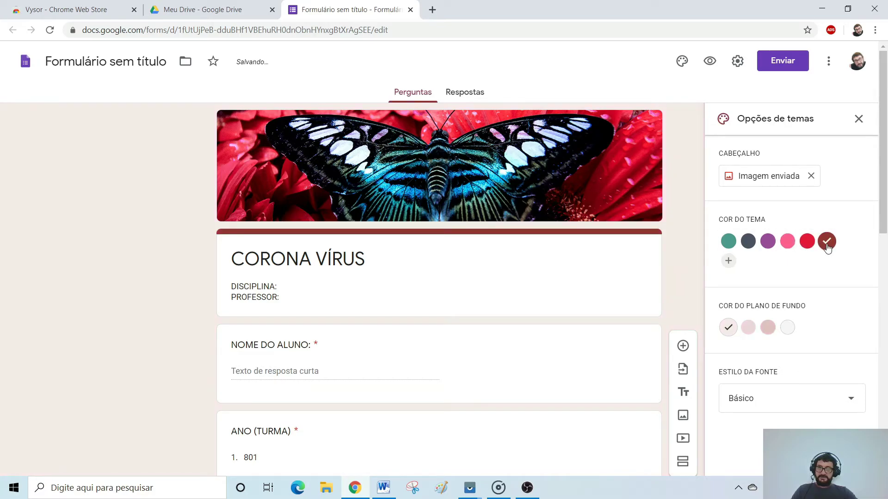
{"action": "left_click", "coordinate": [734, 244]}
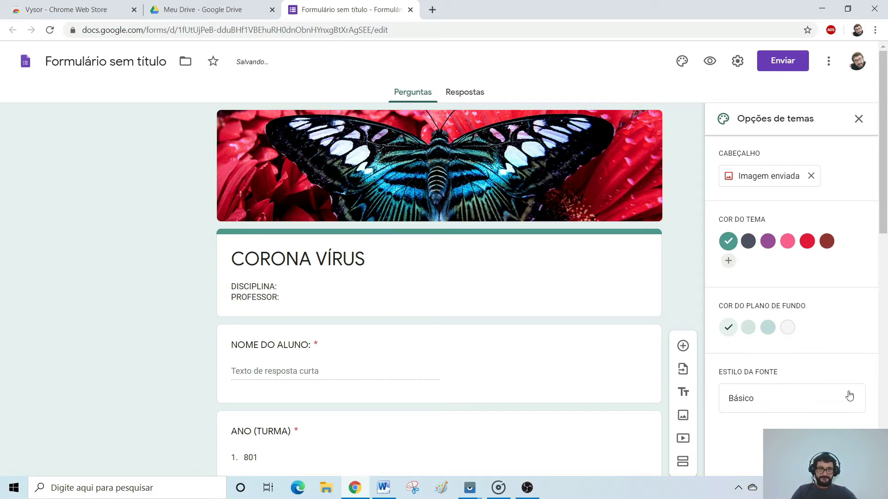
{"action": "left_click", "coordinate": [768, 328]}
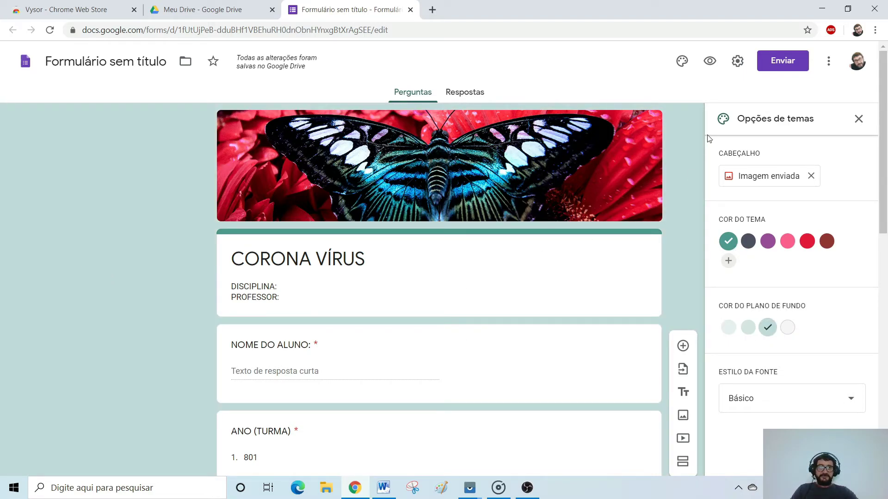
{"action": "left_click", "coordinate": [857, 119]}
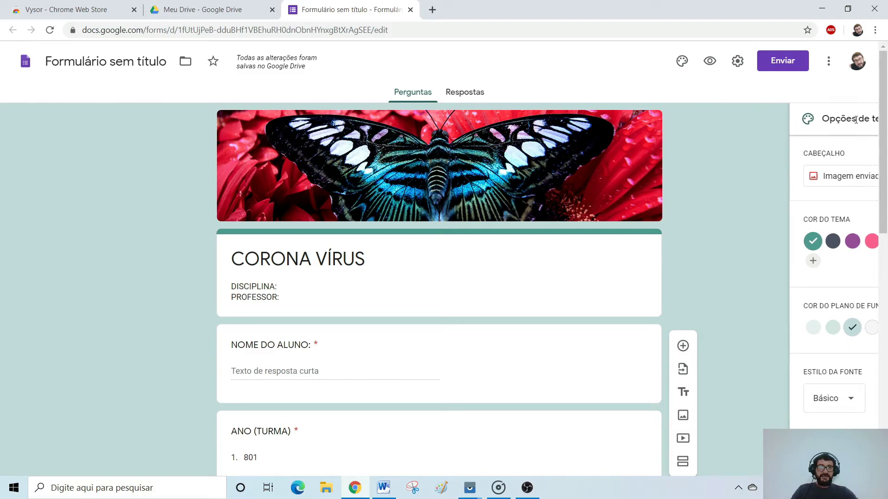
{"action": "left_click", "coordinate": [710, 62]}
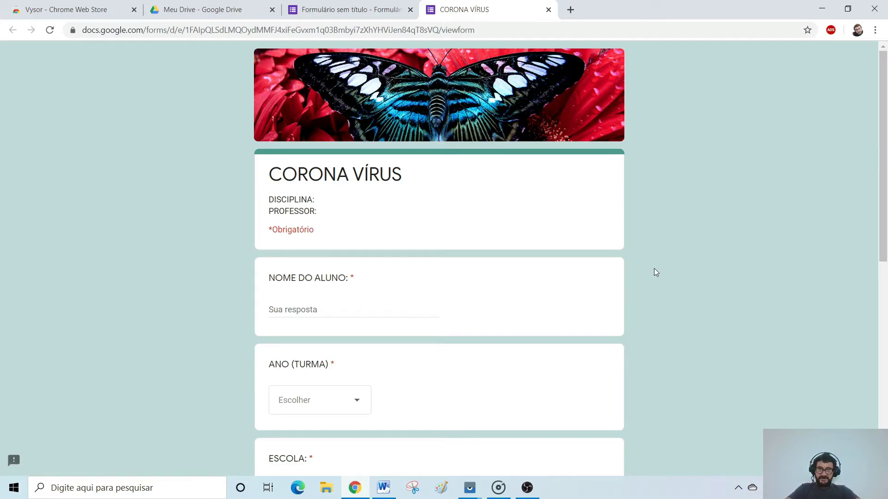
{"action": "scroll", "coordinate": [653, 269], "scroll_direction": "down", "scroll_amount": 7}
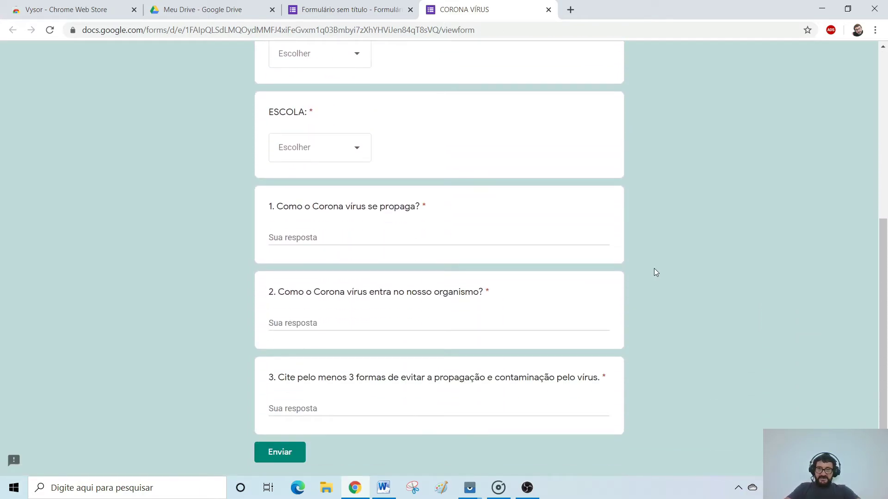
{"action": "scroll", "coordinate": [653, 269], "scroll_direction": "up", "scroll_amount": 7}
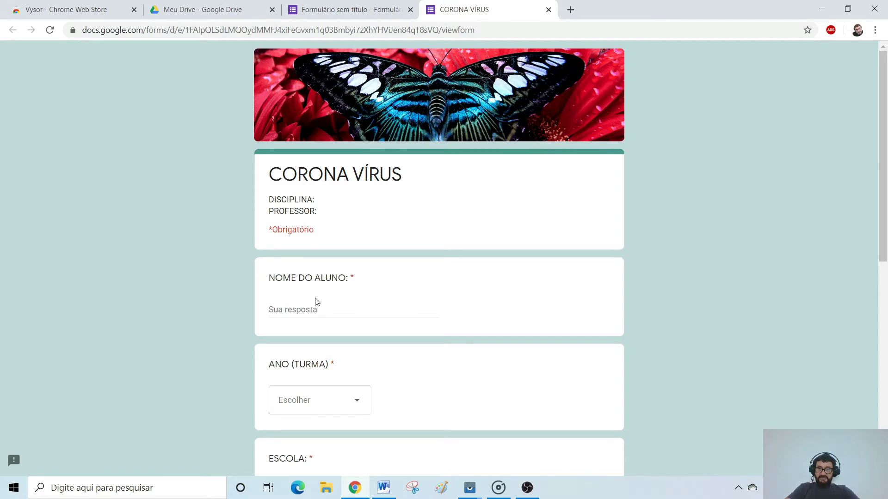
{"action": "scroll", "coordinate": [394, 346], "scroll_direction": "down", "scroll_amount": 2}
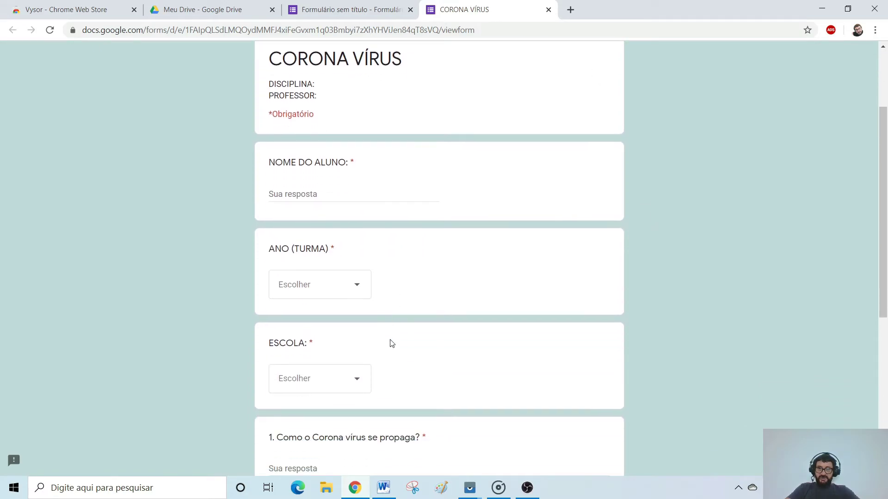
{"action": "left_click", "coordinate": [352, 294]}
{"action": "left_click", "coordinate": [444, 272]}
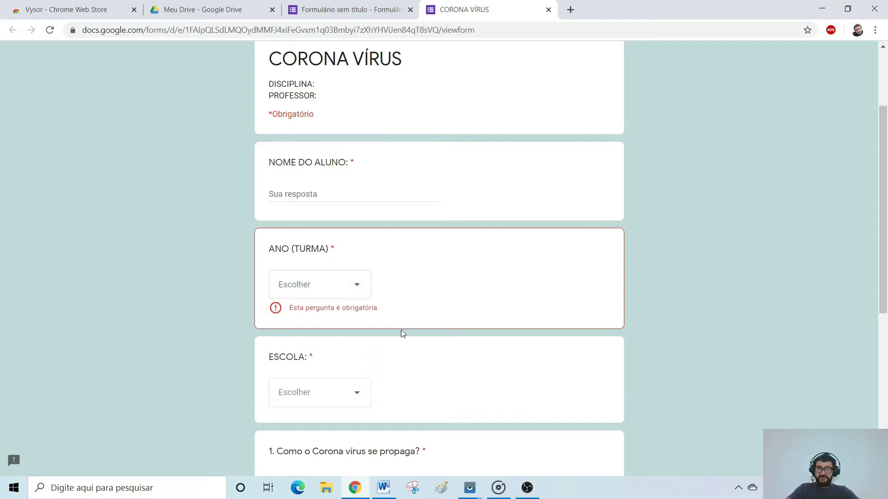
{"action": "left_click", "coordinate": [358, 397]}
{"action": "scroll", "coordinate": [523, 348], "scroll_direction": "down", "scroll_amount": 3}
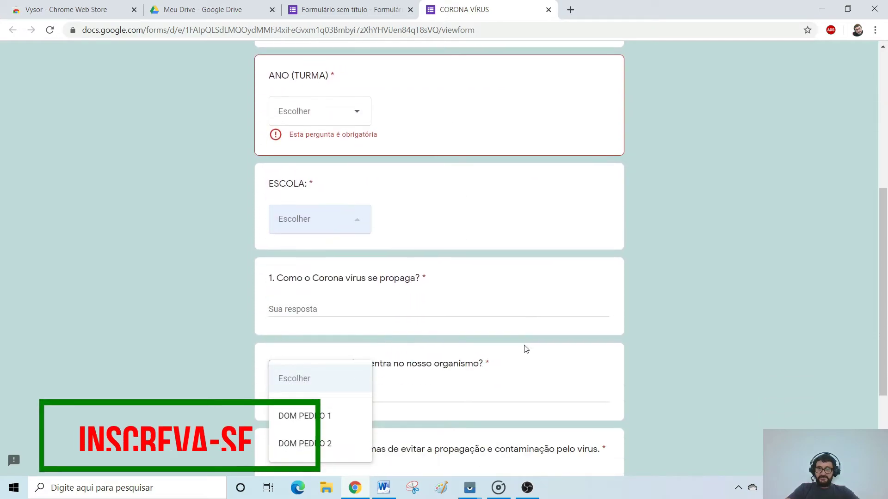
{"action": "left_click", "coordinate": [536, 304]}
{"action": "left_click", "coordinate": [488, 321]}
{"action": "type", "text": "FHAFJRTS"}
{"action": "left_click", "coordinate": [690, 324]}
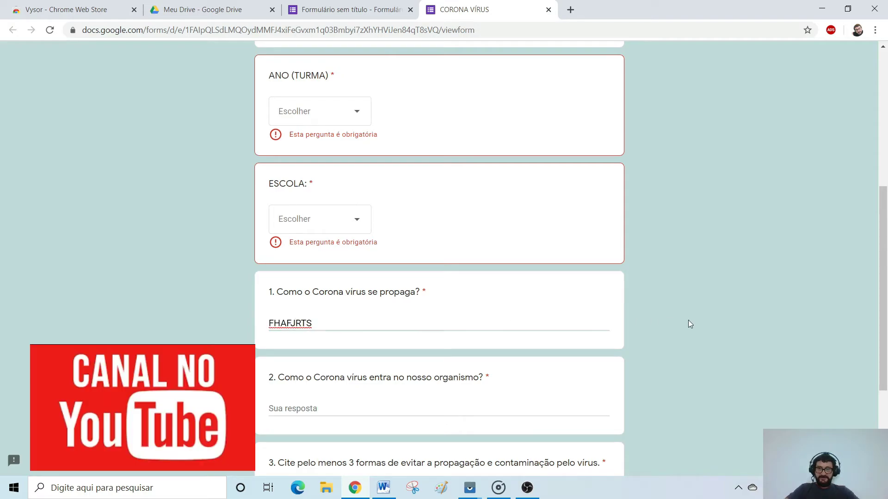
{"action": "left_click", "coordinate": [550, 10]}
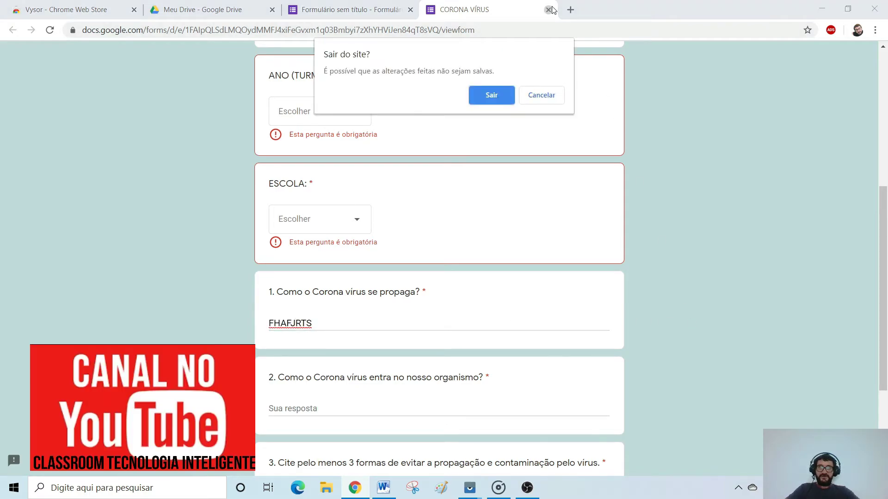
{"action": "left_click", "coordinate": [491, 97]}
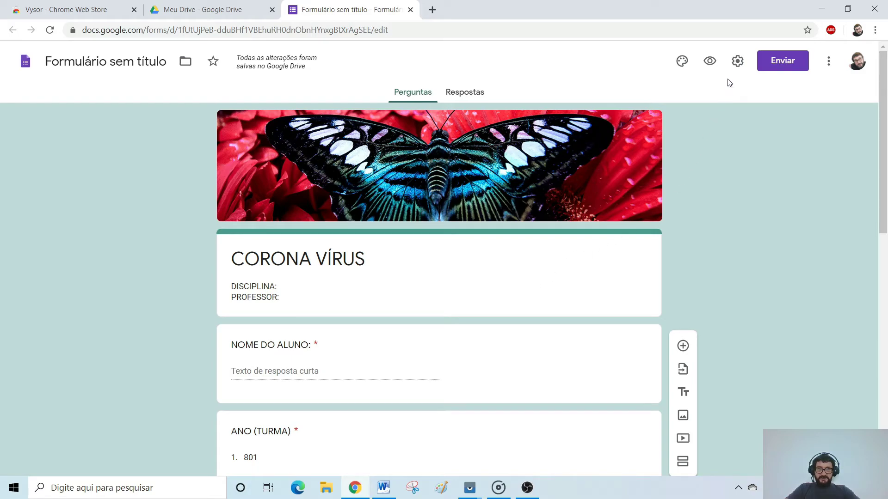
Collect respondents' e-mail addresses and hide the 'Show link to submit another response' option.
{"action": "left_click", "coordinate": [738, 64]}
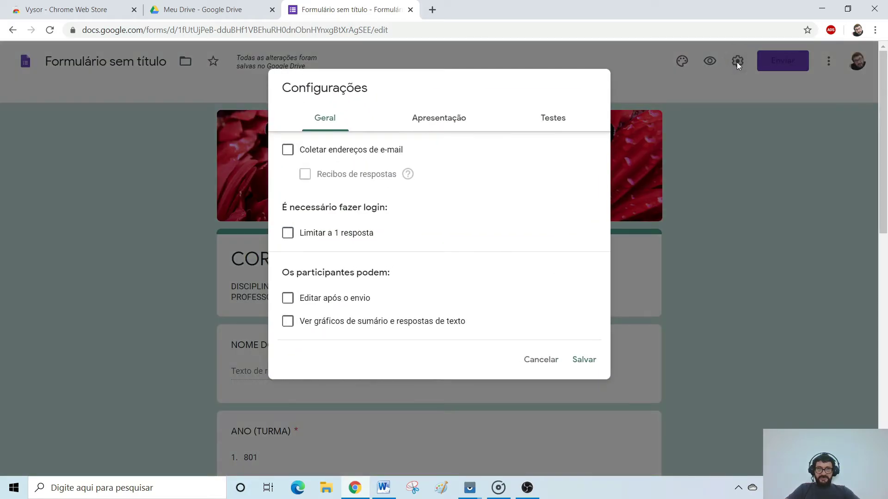
{"action": "left_click", "coordinate": [290, 158]}
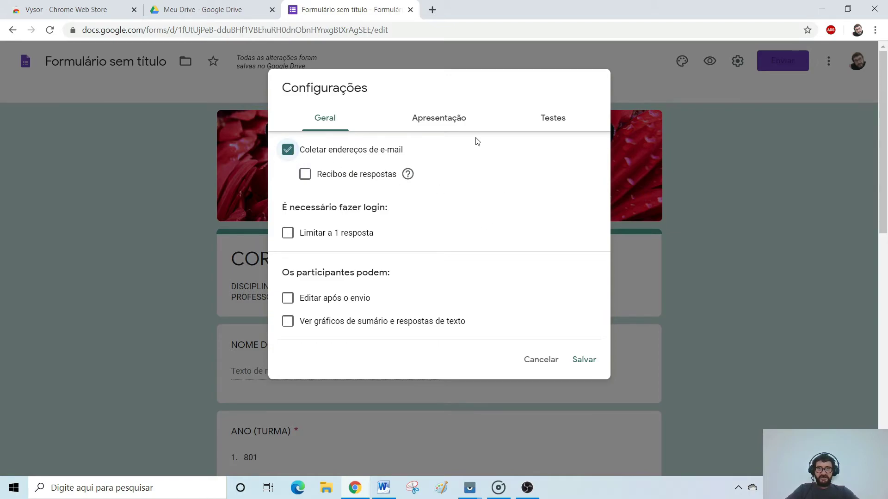
{"action": "left_click", "coordinate": [449, 123]}
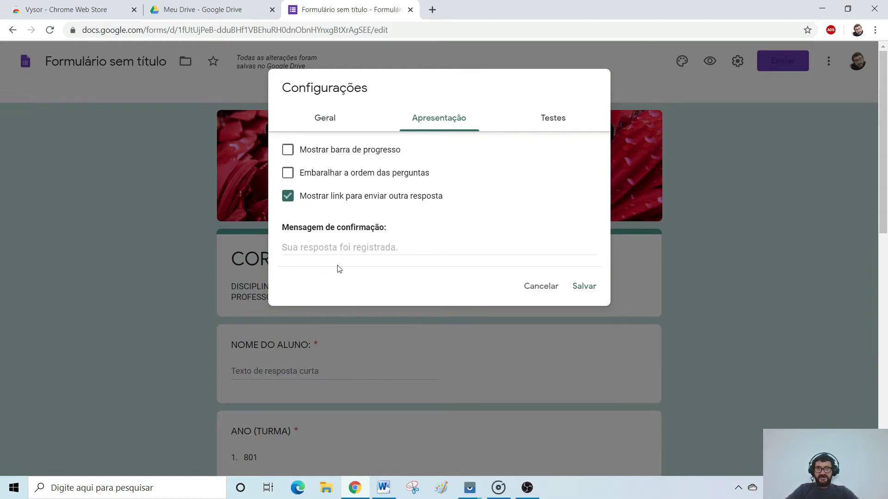
{"action": "left_click", "coordinate": [288, 197]}
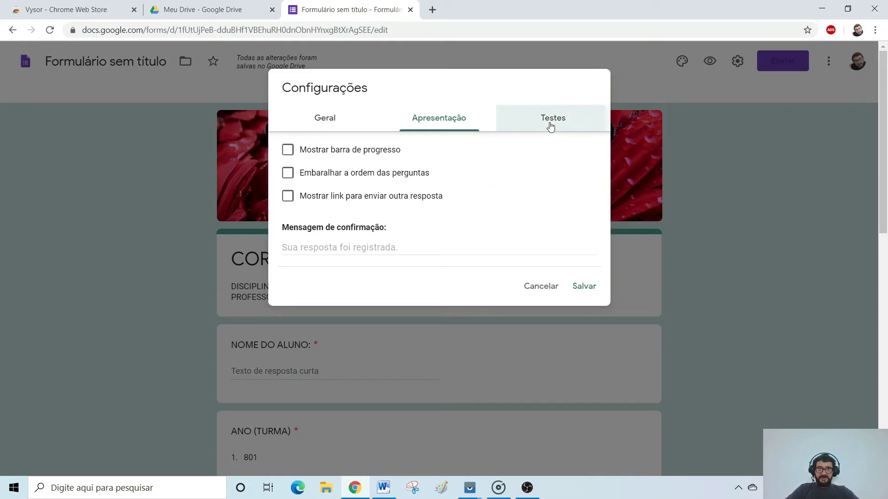
Make the form a quiz releasing grades 'Later, after manual review', and save the settings.
{"action": "left_click", "coordinate": [550, 125]}
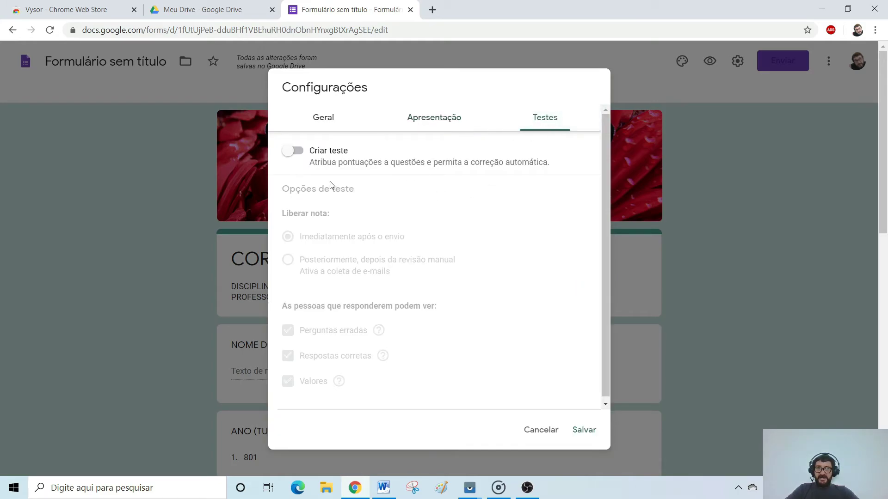
{"action": "left_click", "coordinate": [301, 153]}
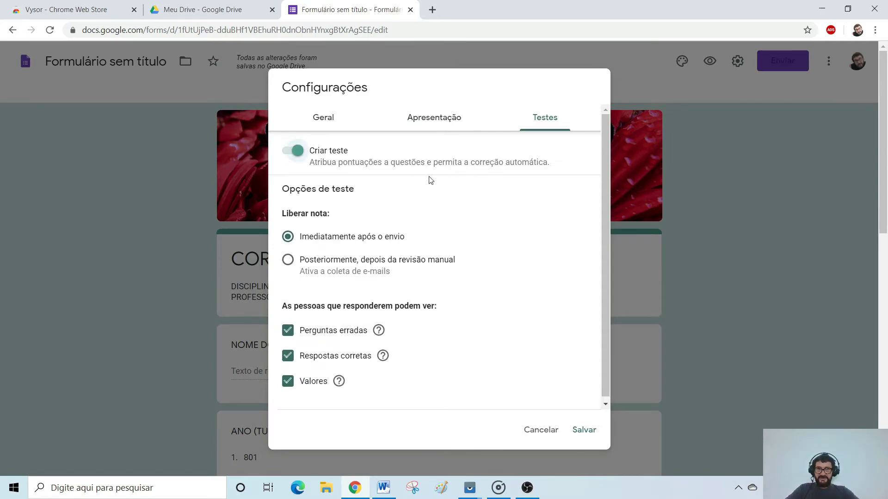
{"action": "left_click", "coordinate": [287, 261]}
{"action": "left_click", "coordinate": [584, 428]}
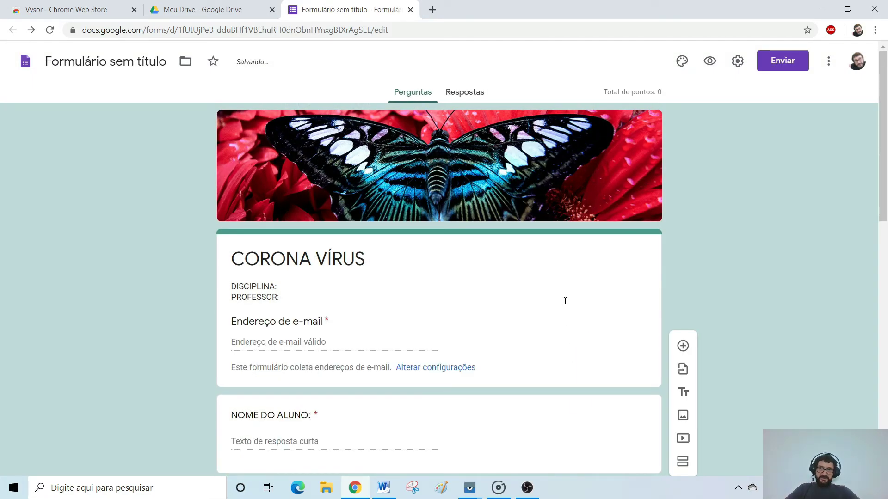
{"action": "scroll", "coordinate": [565, 301], "scroll_direction": "down", "scroll_amount": 12}
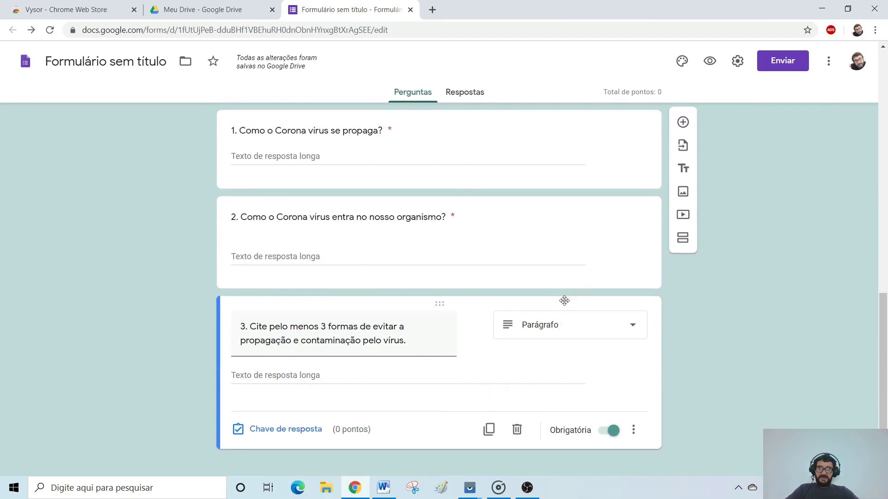
{"action": "scroll", "coordinate": [564, 300], "scroll_direction": "up", "scroll_amount": 12}
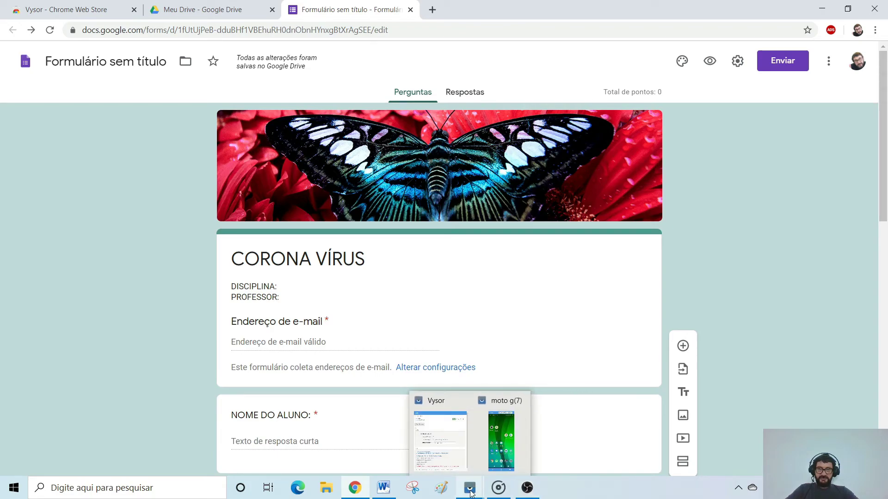
On the Vysor-mirrored phone, open Google Drive via Chrome's apps grid, then return to the browser.
{"action": "left_click", "coordinate": [487, 461]}
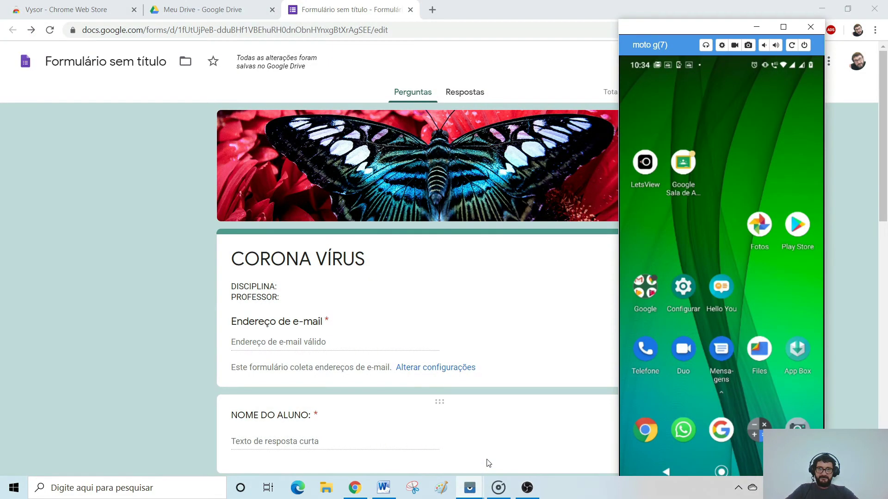
{"action": "left_click", "coordinate": [647, 437]}
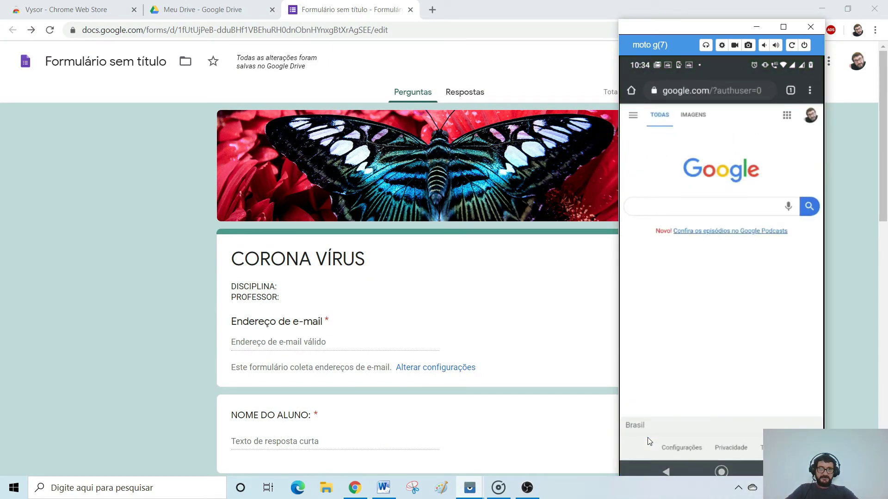
{"action": "left_click", "coordinate": [787, 116]}
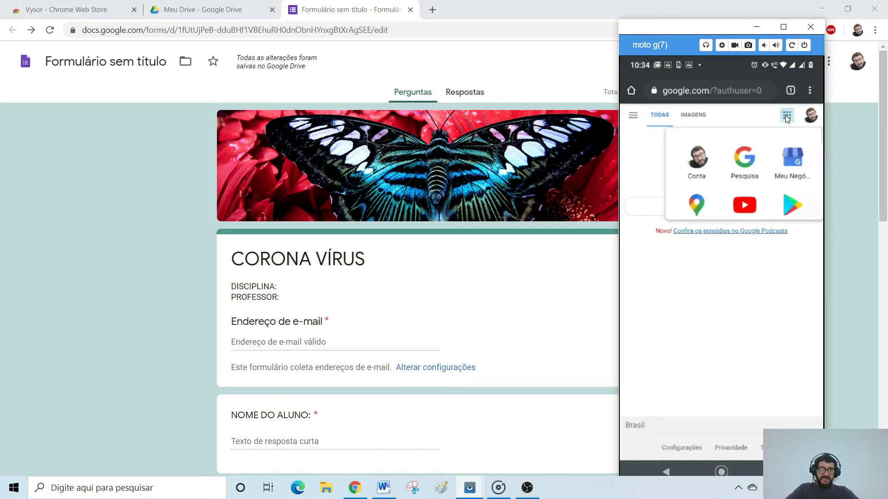
{"action": "left_click", "coordinate": [743, 310]}
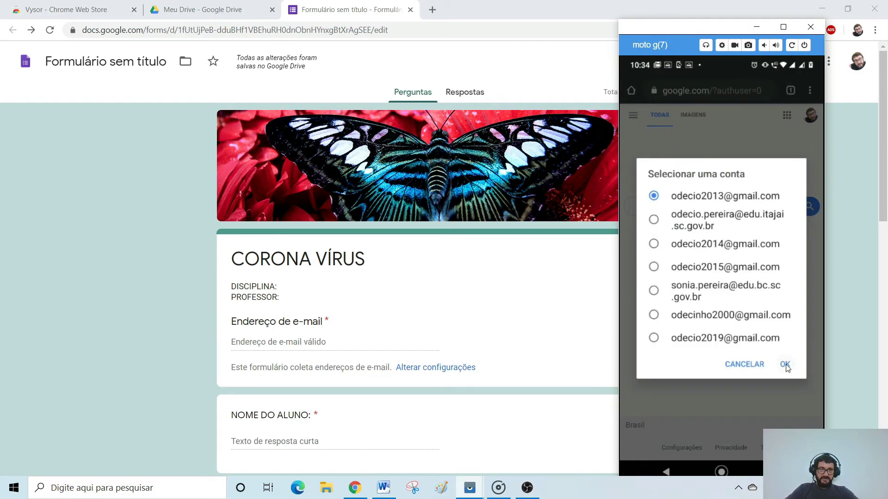
{"action": "left_click", "coordinate": [785, 364]}
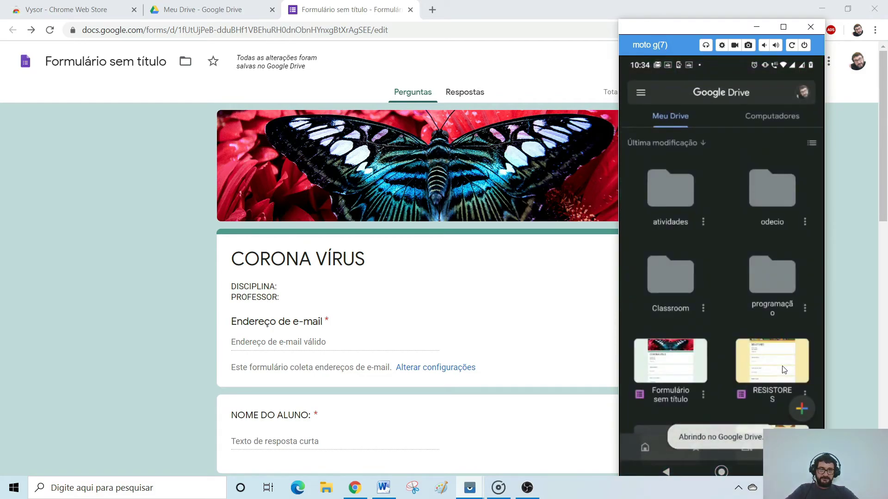
{"action": "left_click", "coordinate": [557, 335]}
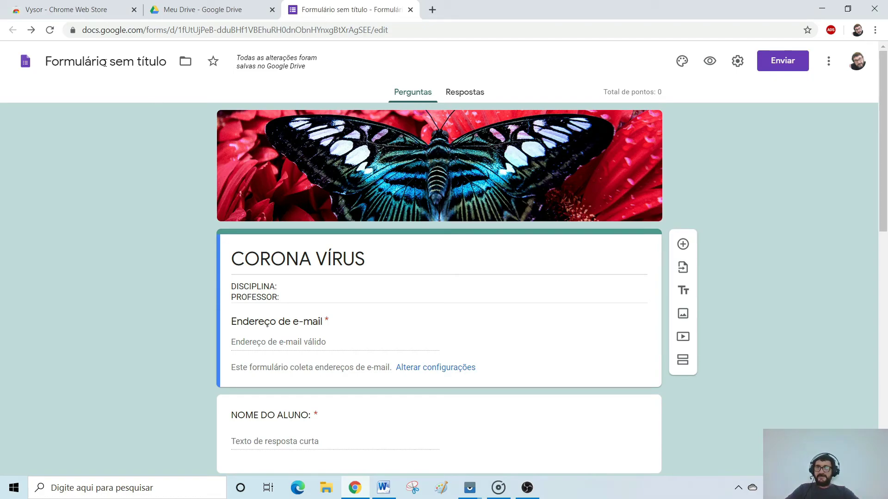
Rename the form file from 'Formulário sem título' to 'CORONA VÍRUS'.
{"action": "left_click", "coordinate": [124, 60]}
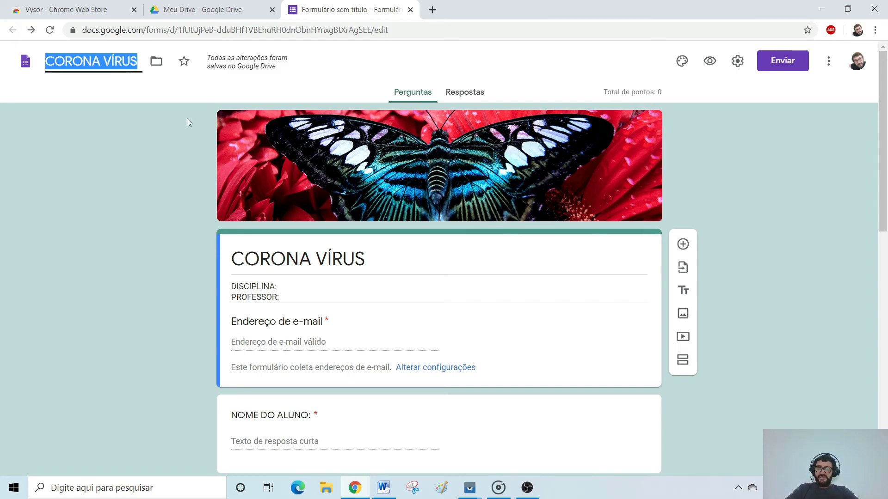
{"action": "left_click", "coordinate": [502, 333]}
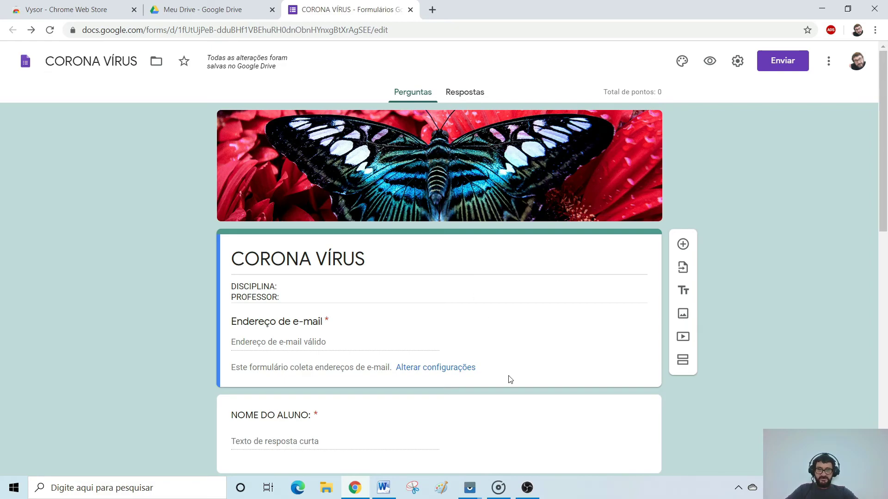
On the mirrored phone, open the CORONA VÍRUS form from Google Drive.
{"action": "mouse_move", "coordinate": [471, 494]}
{"action": "left_click", "coordinate": [497, 461]}
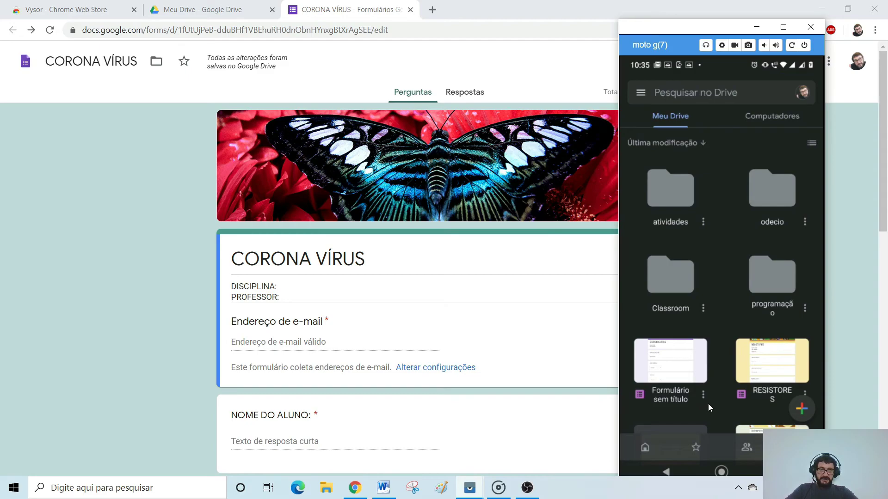
{"action": "left_click", "coordinate": [668, 473]}
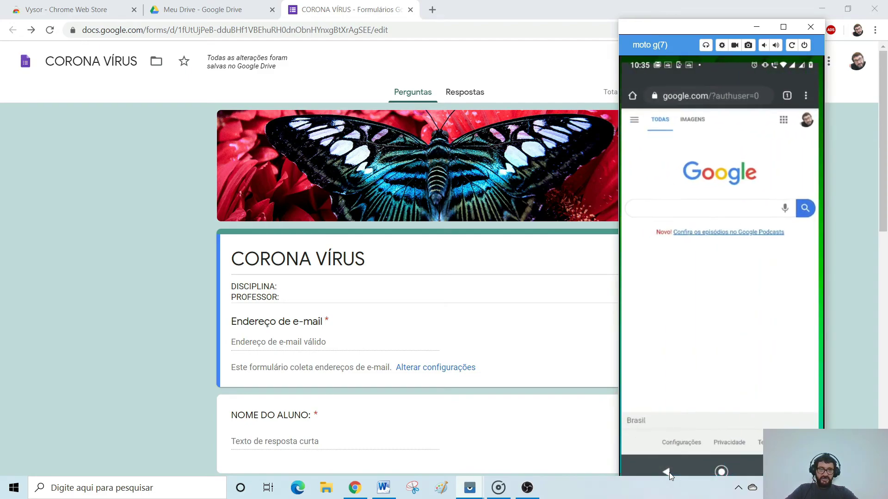
{"action": "left_click", "coordinate": [787, 117]}
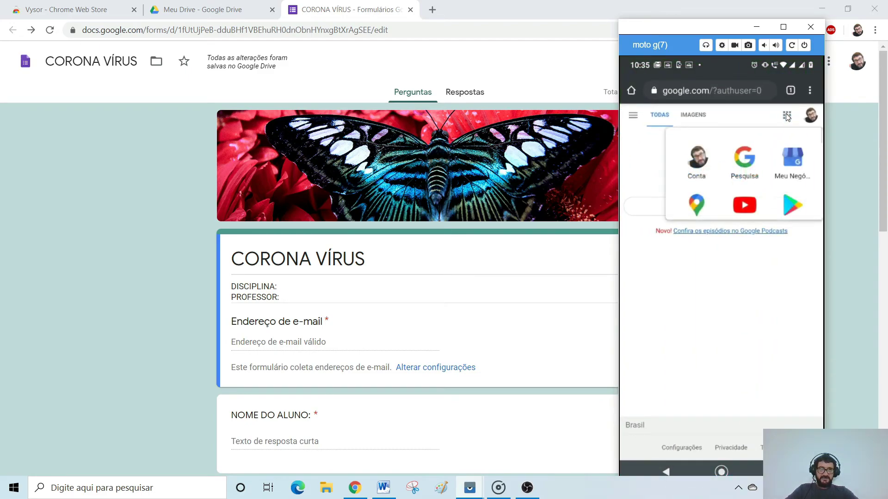
{"action": "left_click", "coordinate": [746, 314]}
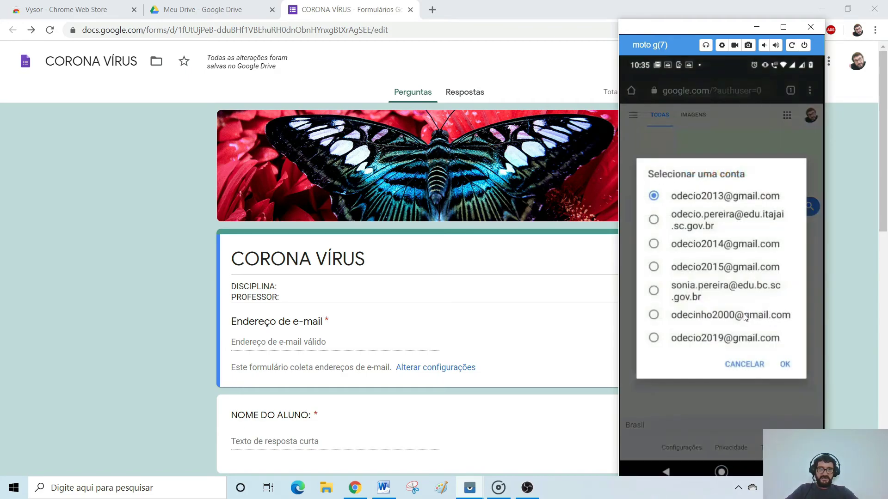
{"action": "left_click", "coordinate": [791, 366]}
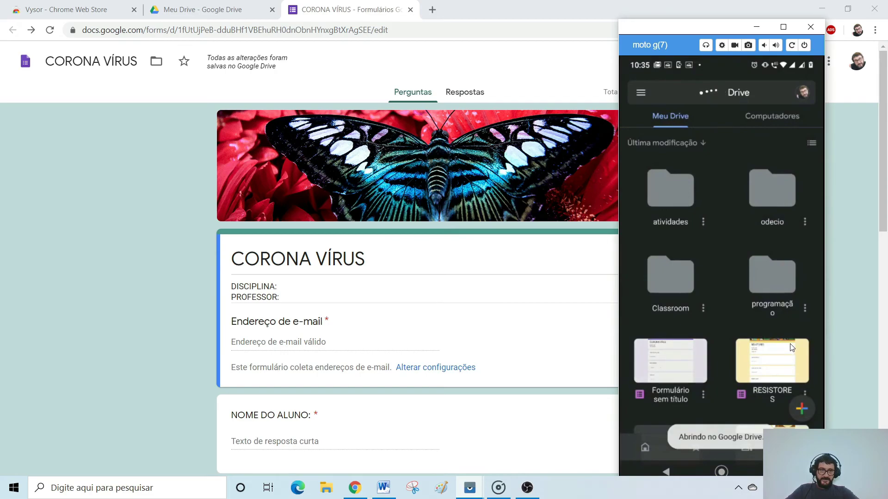
{"action": "left_click", "coordinate": [682, 372]}
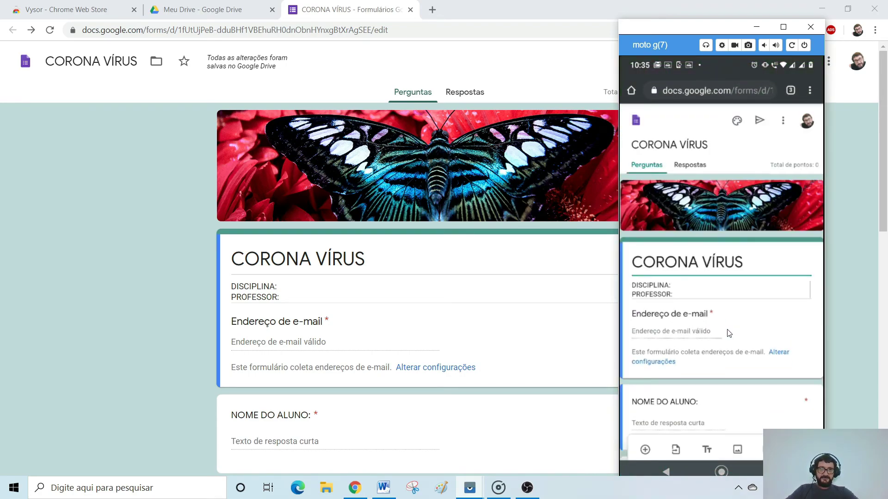
Scroll through the CORONA VÍRUS form on the phone, then minimize the Vysor window.
{"action": "scroll", "coordinate": [727, 329], "scroll_direction": "down", "scroll_amount": 1}
{"action": "left_click_drag", "start_coordinate": [696, 29], "coordinate": [545, 24]}
{"action": "scroll", "coordinate": [582, 245], "scroll_direction": "down", "scroll_amount": 6}
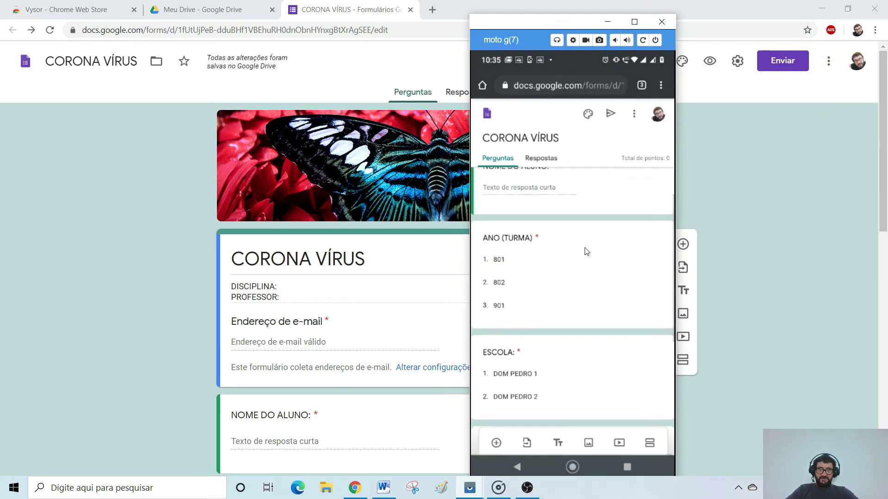
{"action": "scroll", "coordinate": [586, 251], "scroll_direction": "down", "scroll_amount": 3}
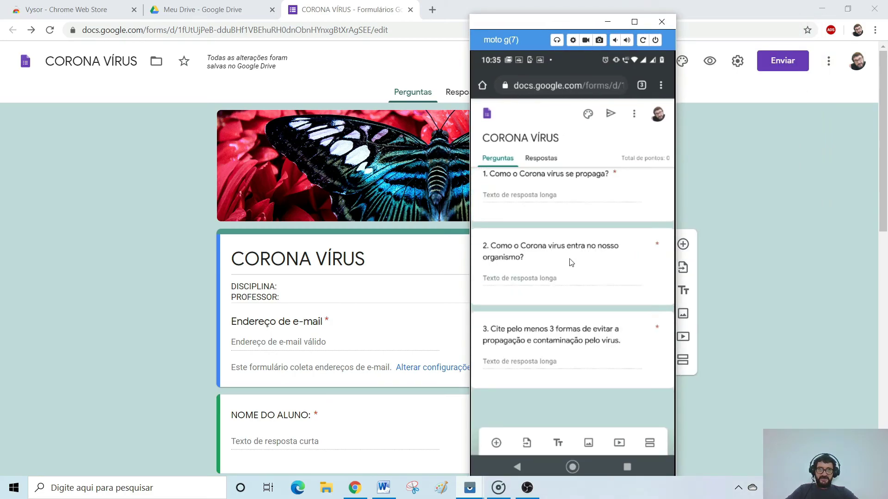
{"action": "scroll", "coordinate": [572, 262], "scroll_direction": "up", "scroll_amount": 10}
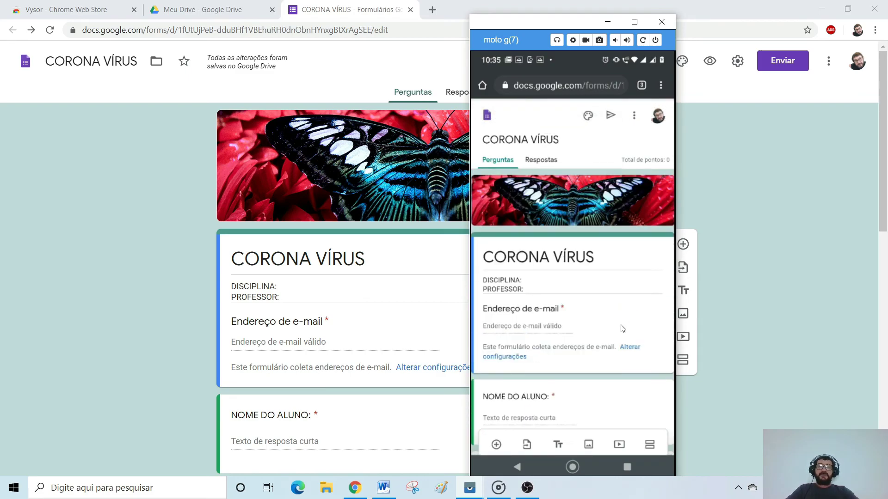
{"action": "scroll", "coordinate": [623, 328], "scroll_direction": "down", "scroll_amount": 3}
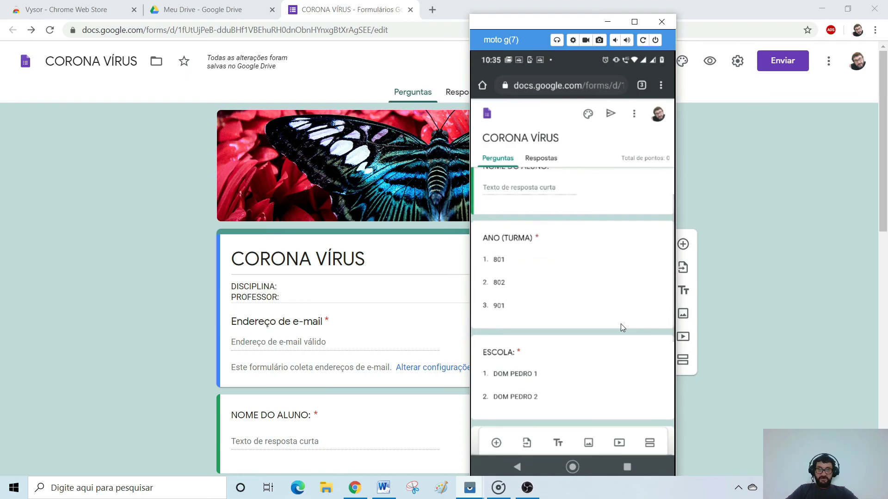
{"action": "scroll", "coordinate": [621, 325], "scroll_direction": "down", "scroll_amount": 5}
{"action": "scroll", "coordinate": [622, 326], "scroll_direction": "up", "scroll_amount": 5}
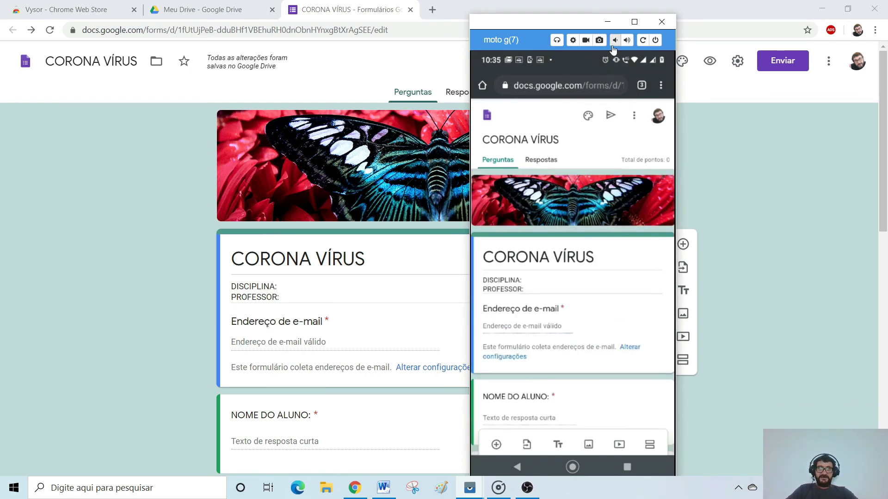
{"action": "left_click", "coordinate": [608, 22]}
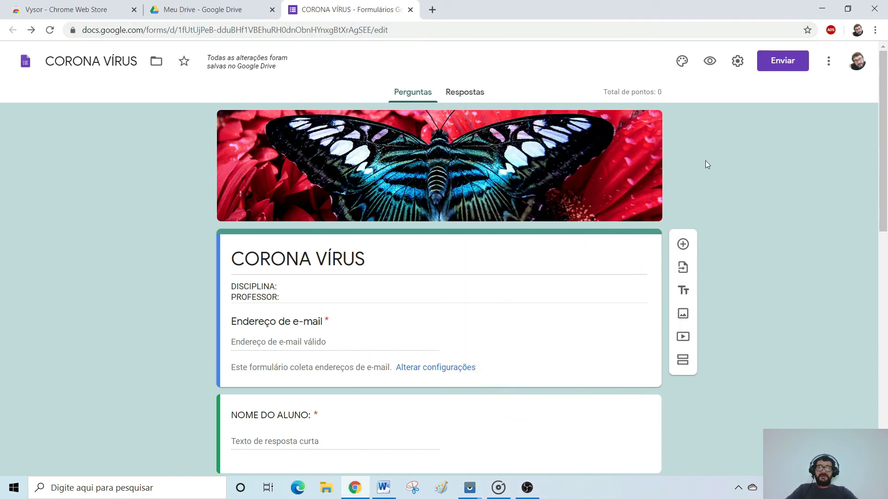